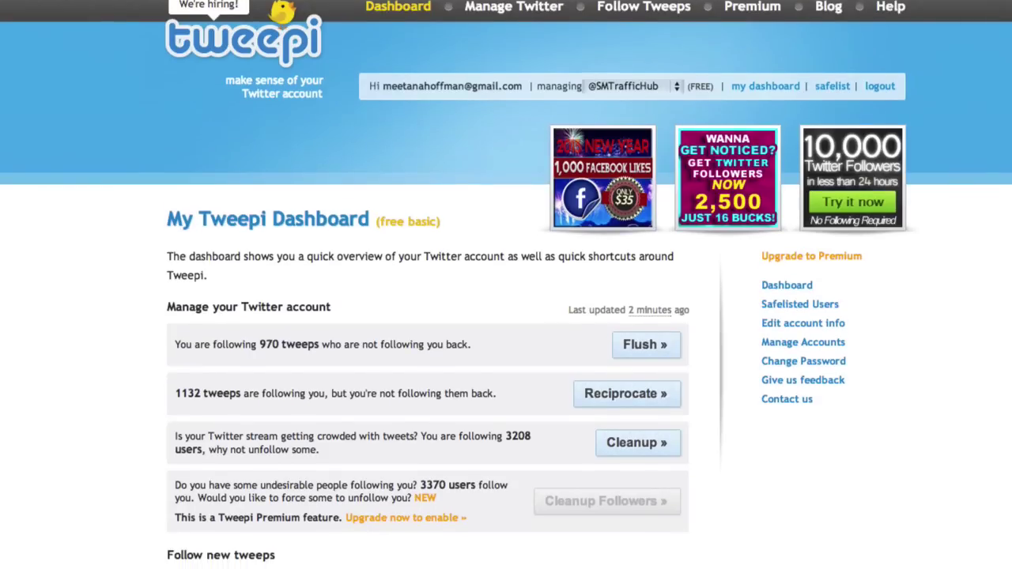
Scroll down the Tweepi dashboard toward the Follow new tweeps section.
scroll(506, 285, "down", 3)
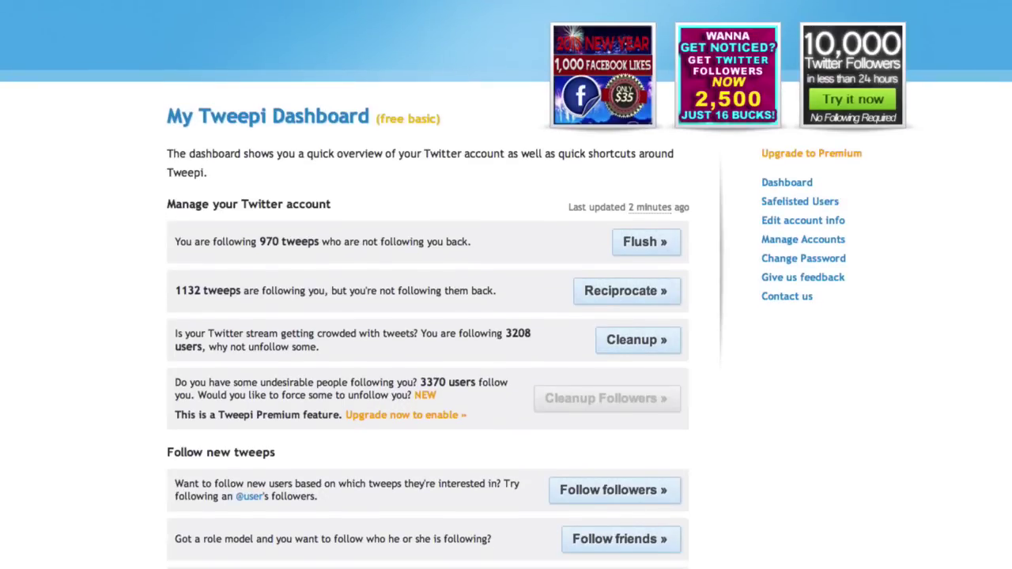
scroll(506, 285, "down", 1)
scroll(506, 284, "down", 4)
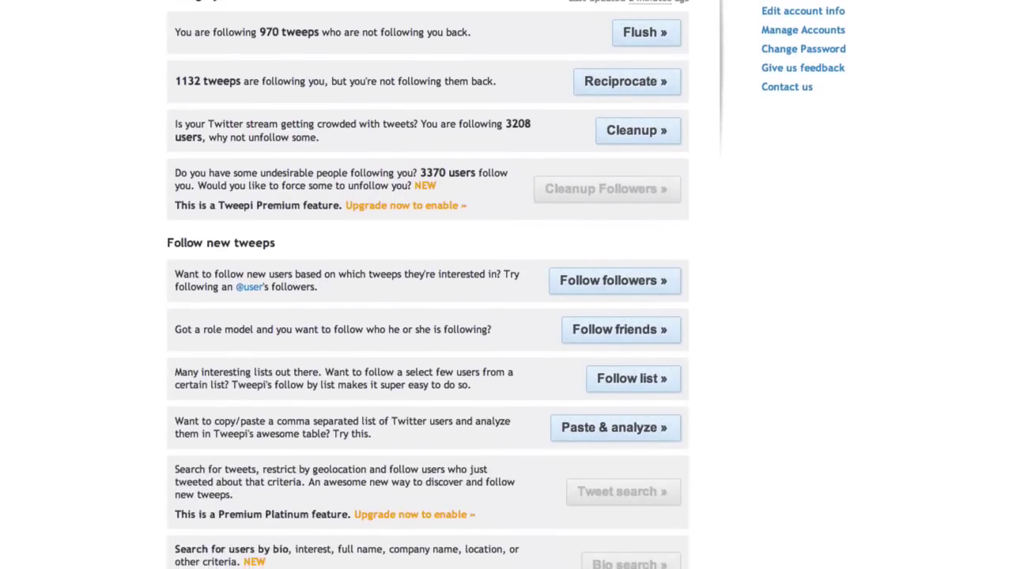
scroll(506, 285, "down", 4)
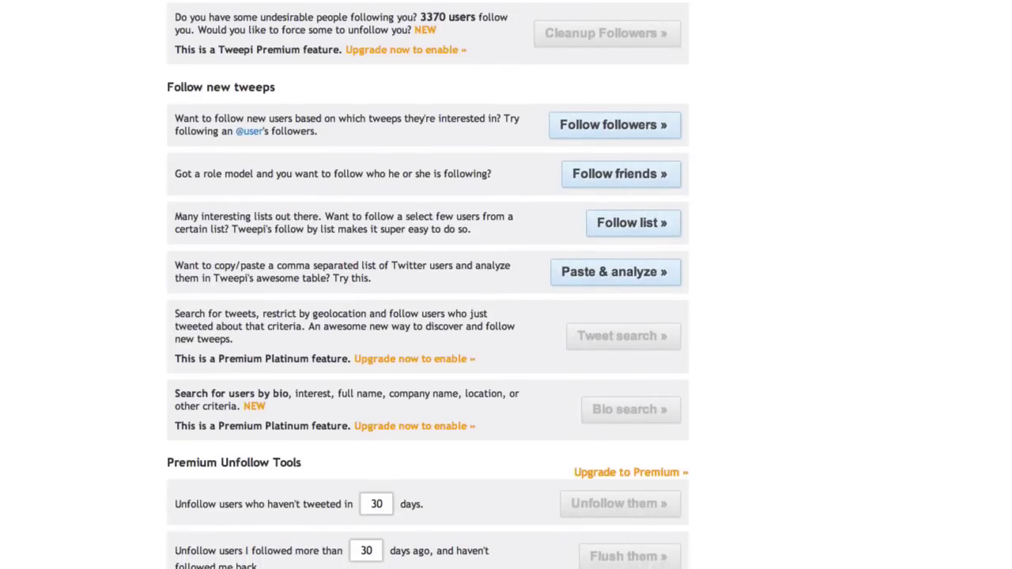
scroll(506, 284, "down", 1)
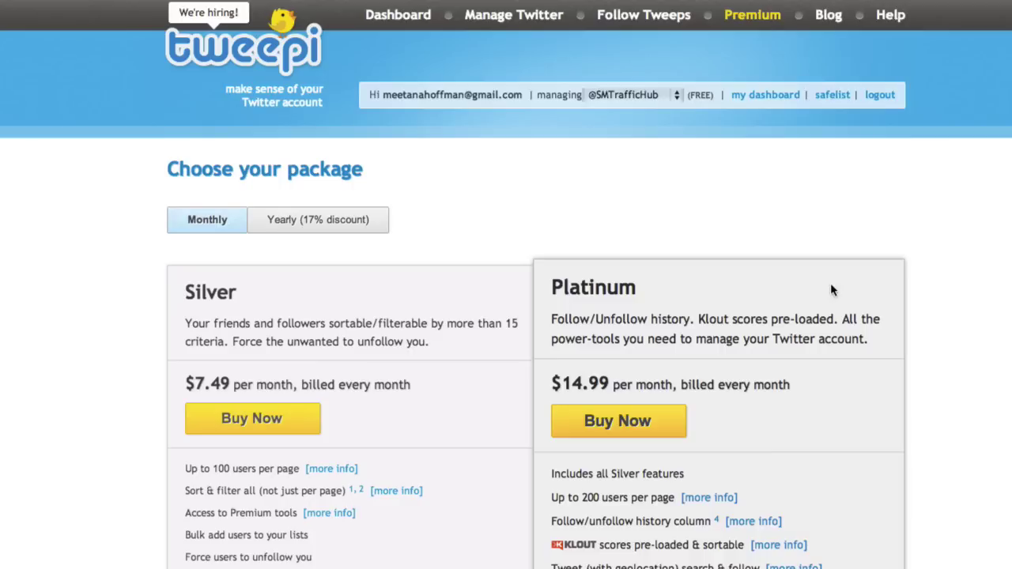
scroll(990, 239, "down", 2)
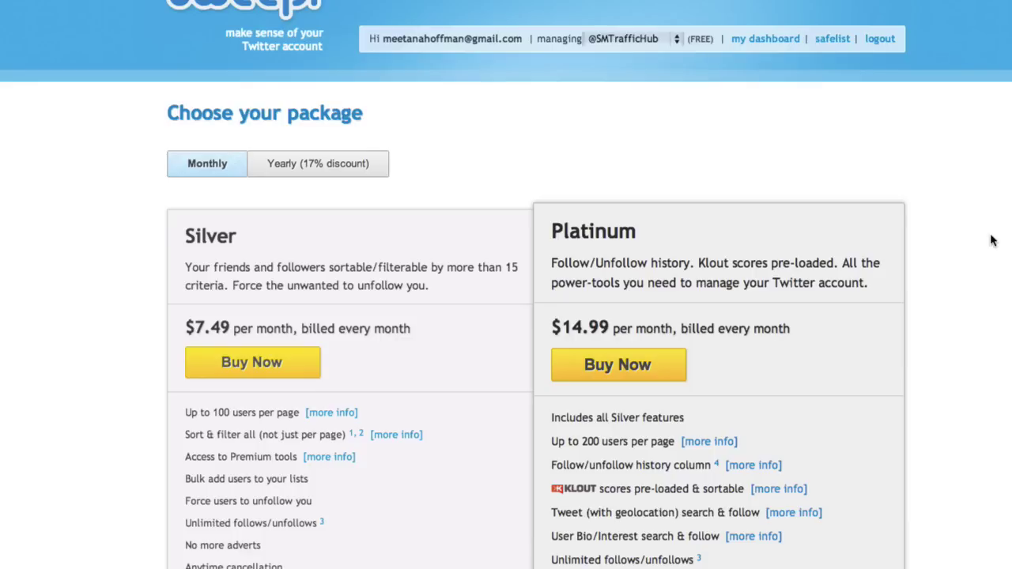
scroll(992, 240, "down", 1)
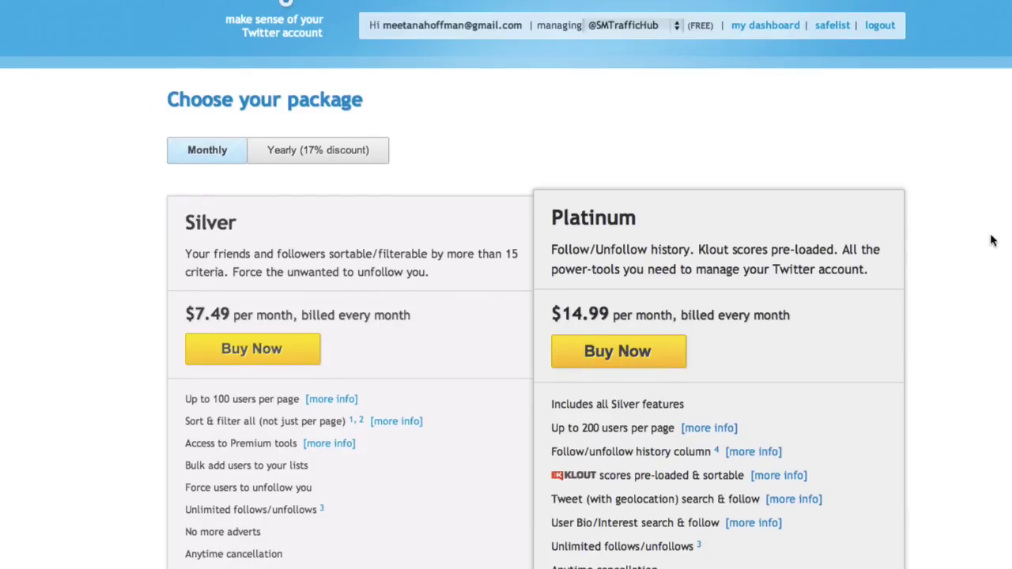
scroll(992, 240, "down", 3)
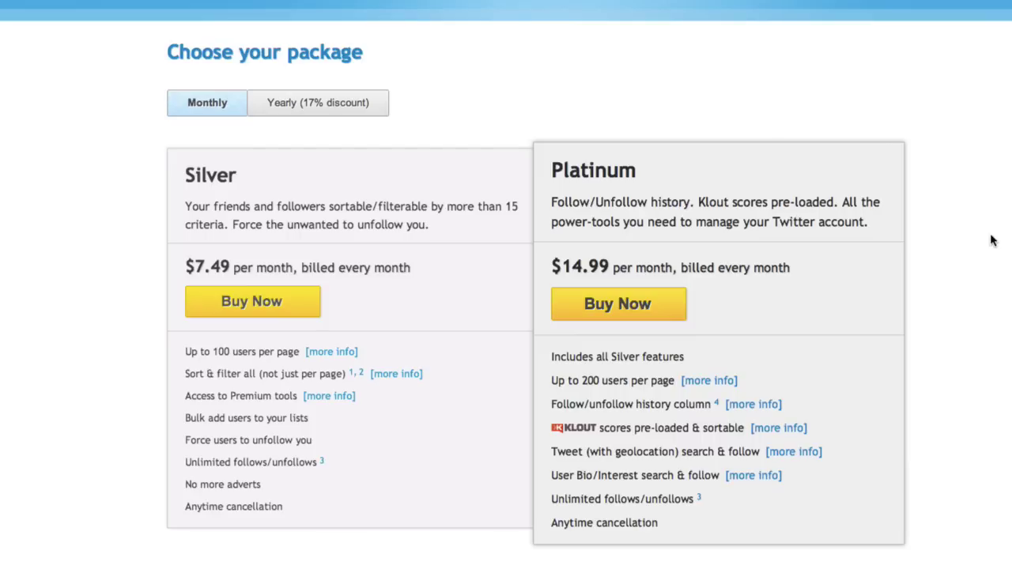
scroll(993, 240, "down", 1)
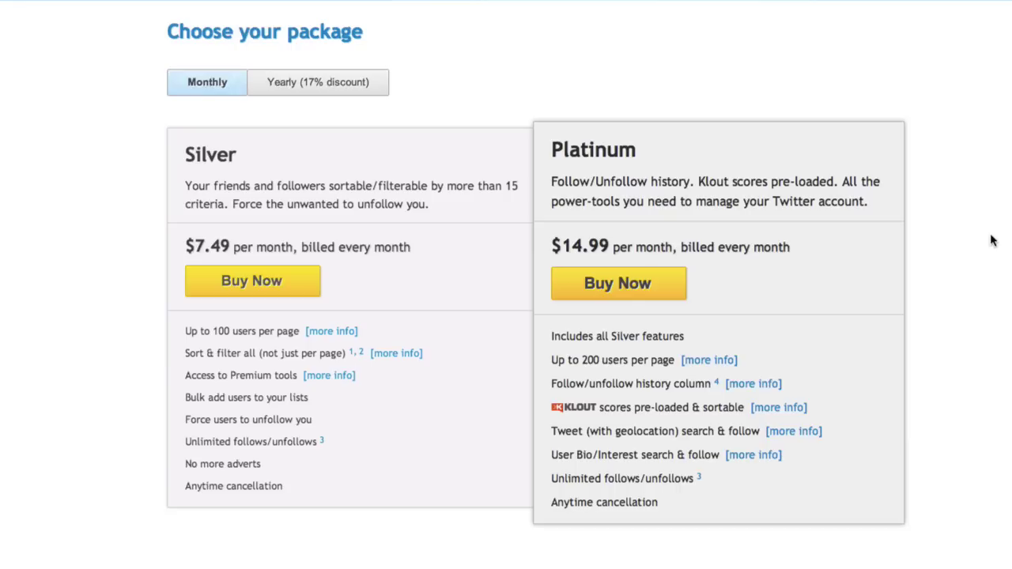
scroll(992, 240, "up", 1)
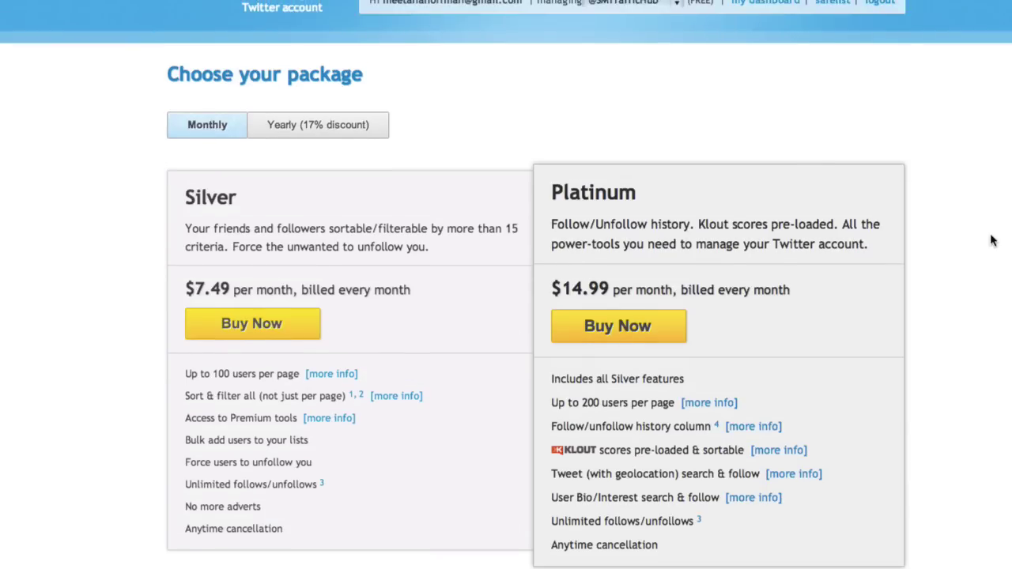
scroll(992, 240, "up", 2)
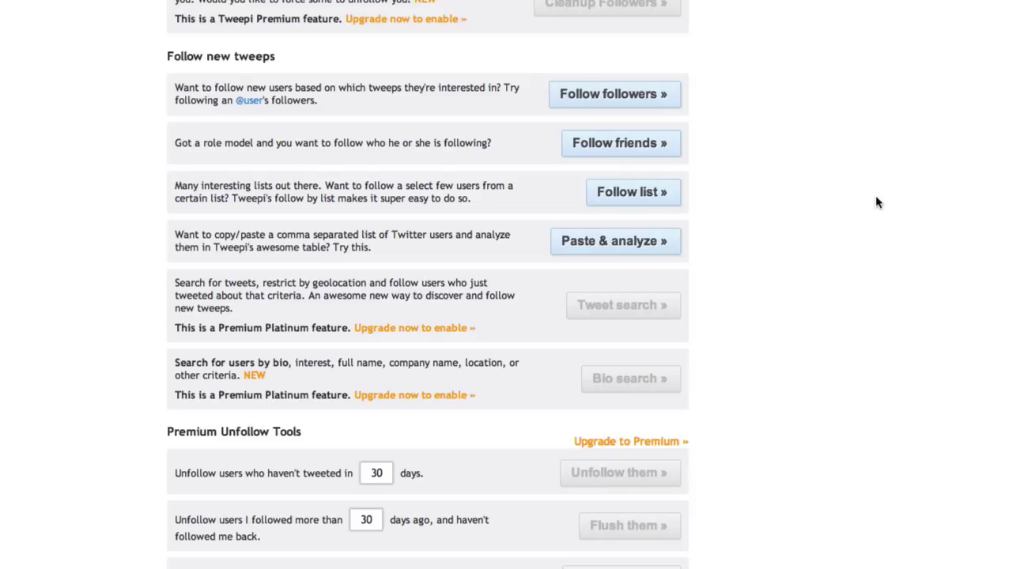
Highlight the 'Follow new tweeps' heading text on the dashboard.
scroll(875, 203, "up", 5)
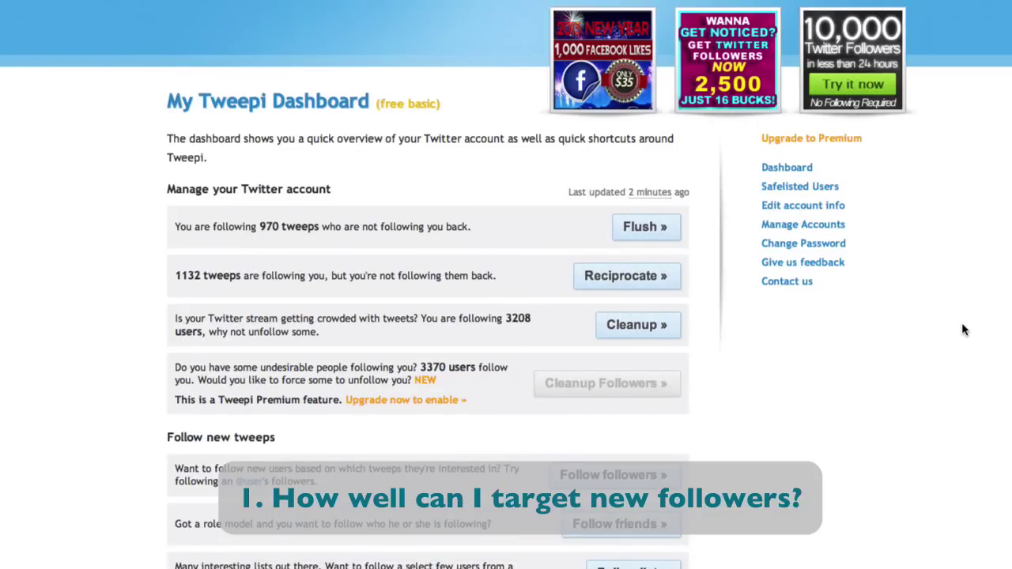
scroll(962, 329, "down", 1)
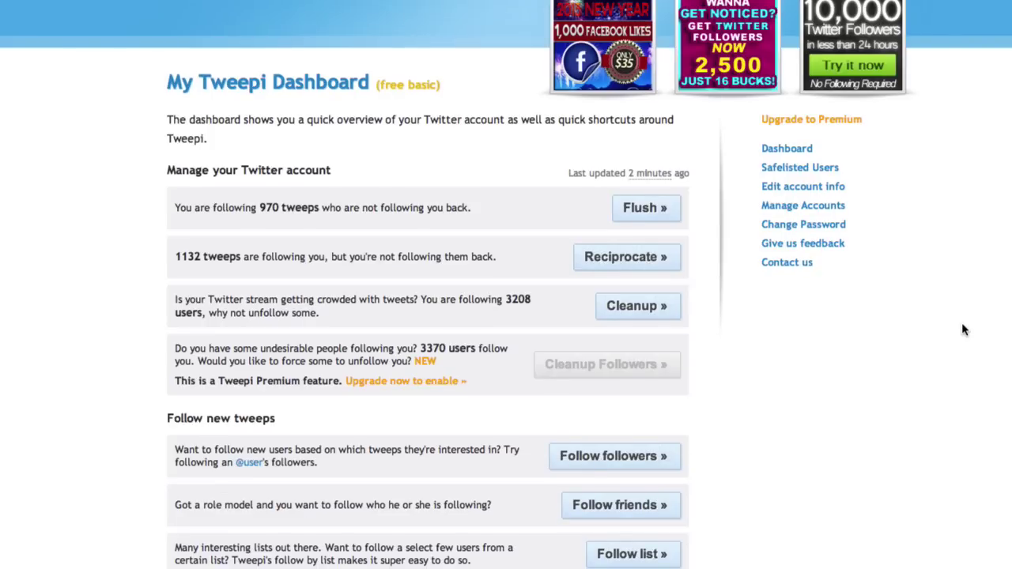
scroll(963, 329, "down", 5)
scroll(963, 330, "down", 2)
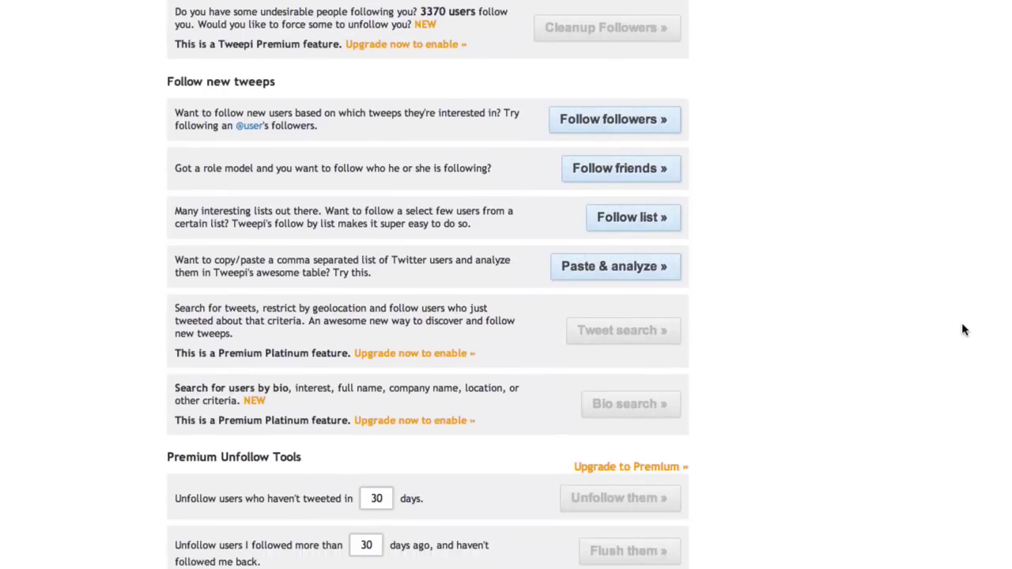
triple_click(255, 69)
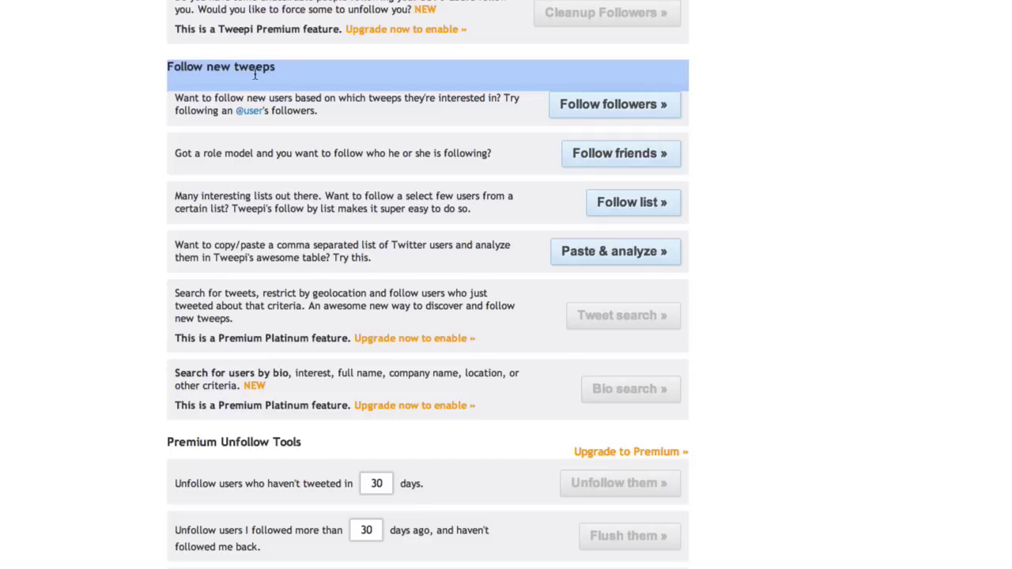
left_click(614, 109)
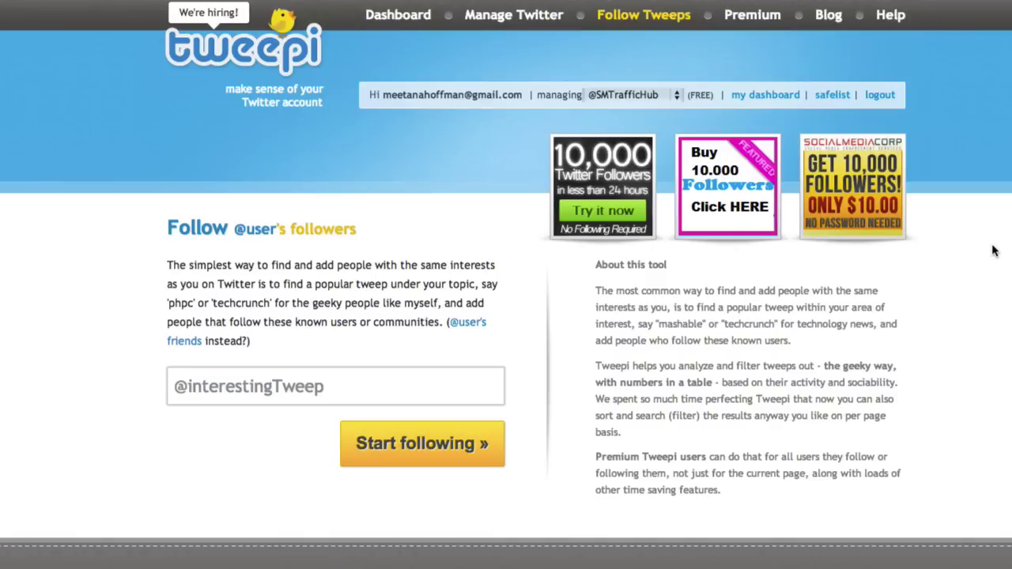
left_click(278, 387)
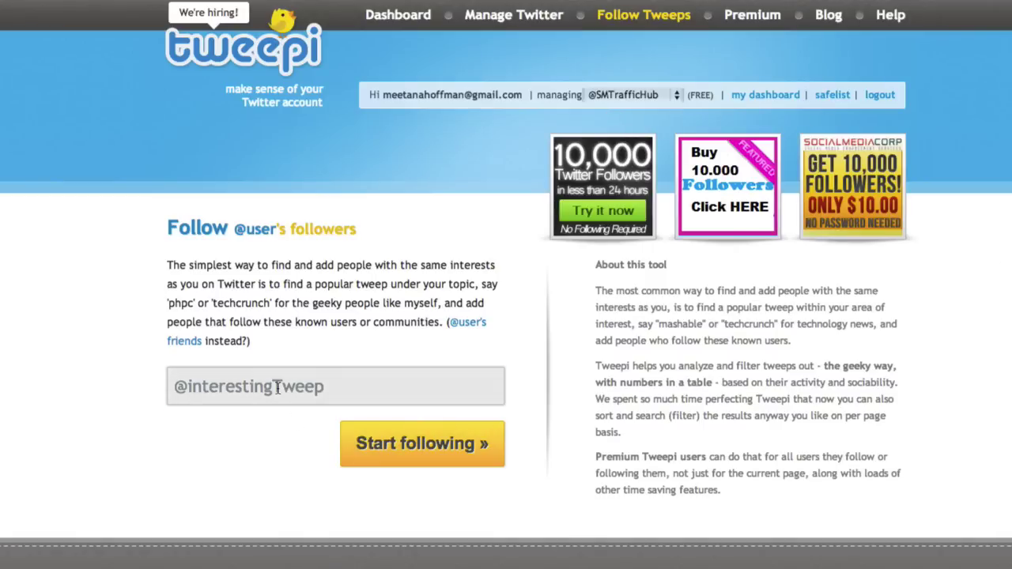
left_click(277, 386)
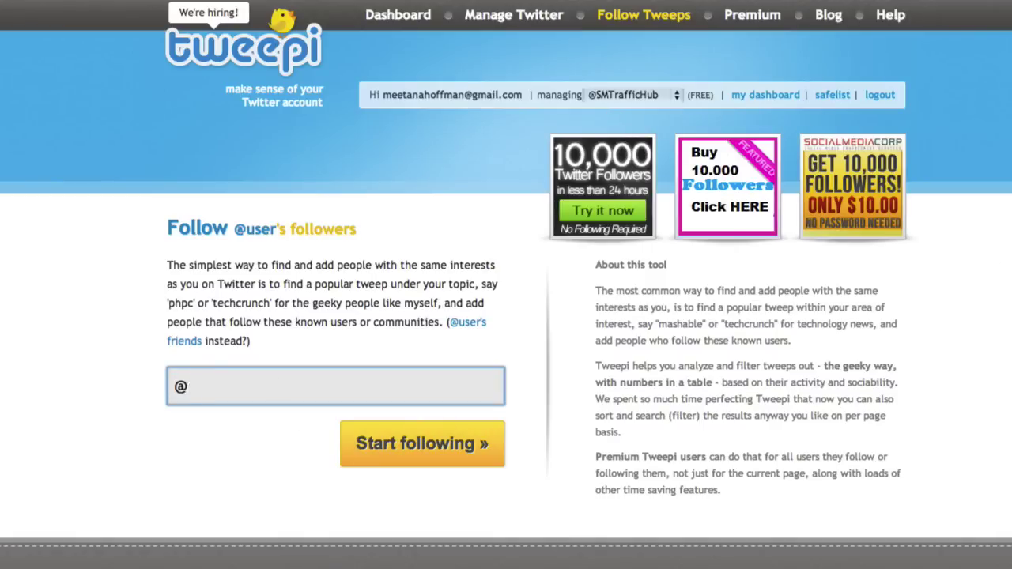
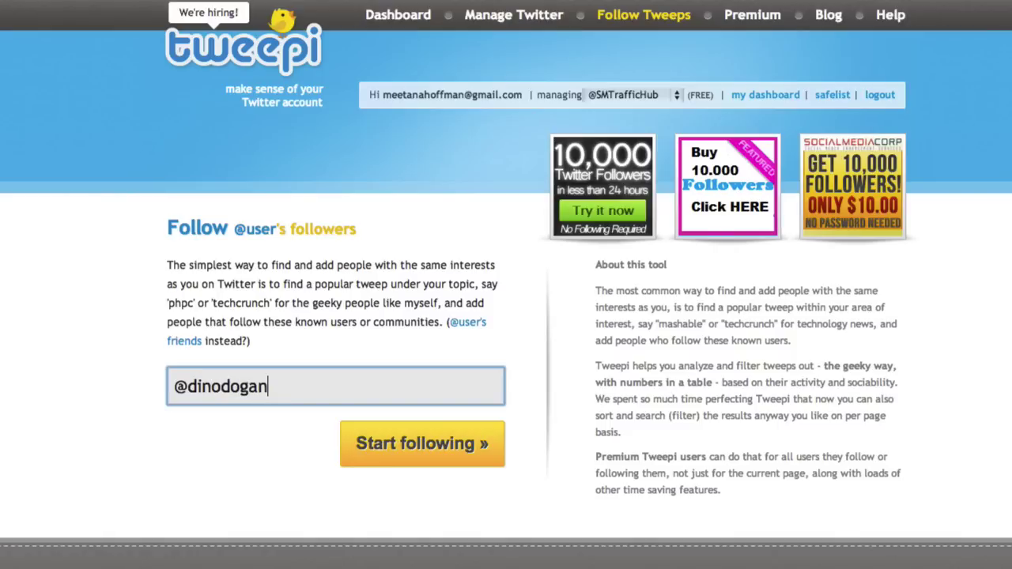
left_click(387, 458)
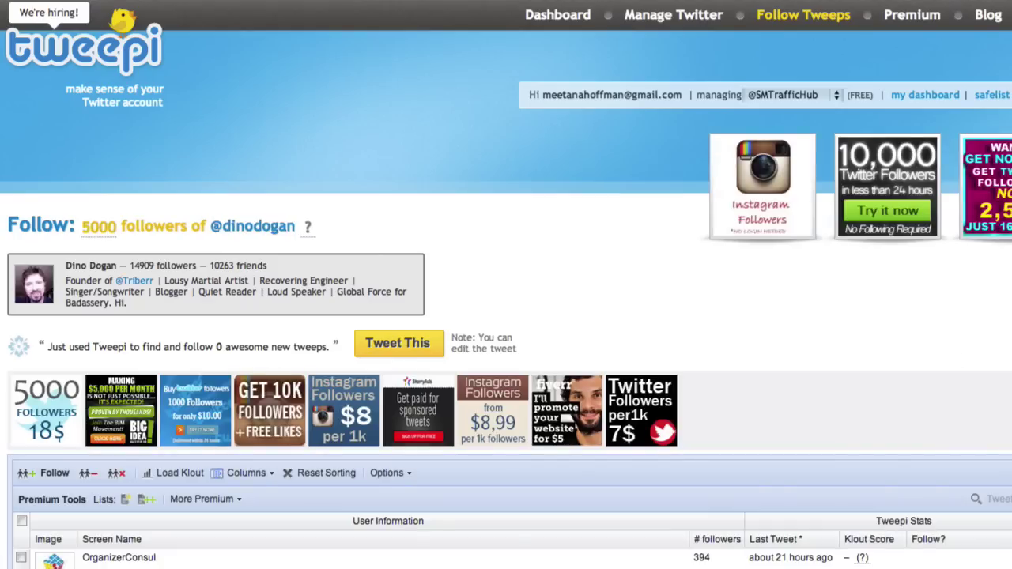
scroll(506, 285, "down", 1)
scroll(506, 285, "down", 5)
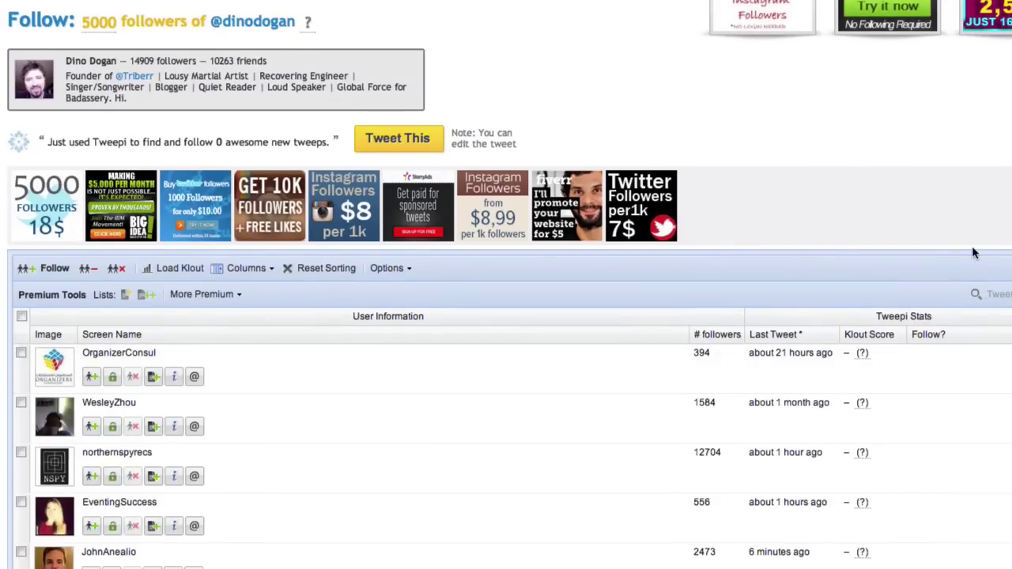
scroll(959, 212, "down", 5)
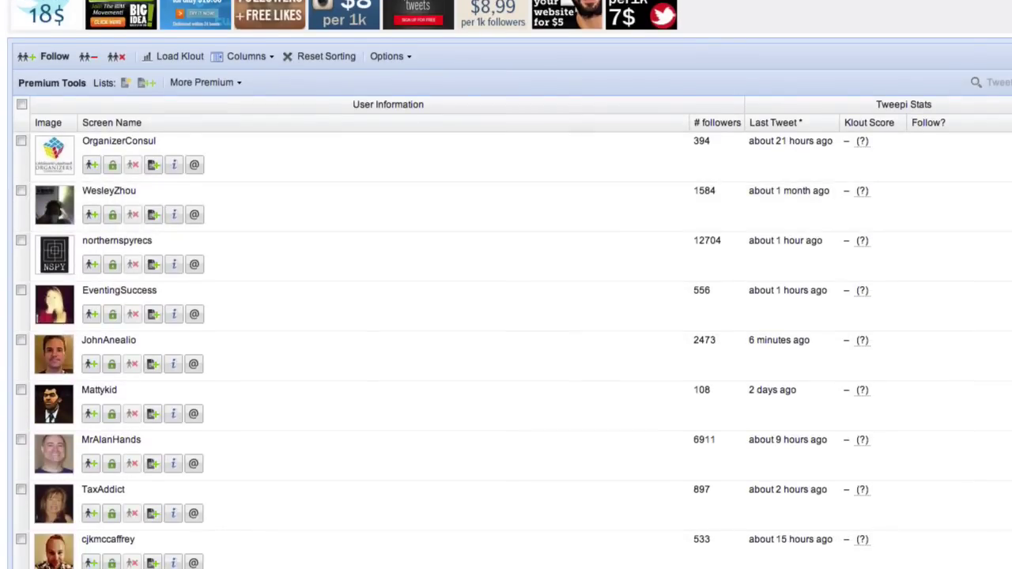
scroll(505, 285, "up", 5)
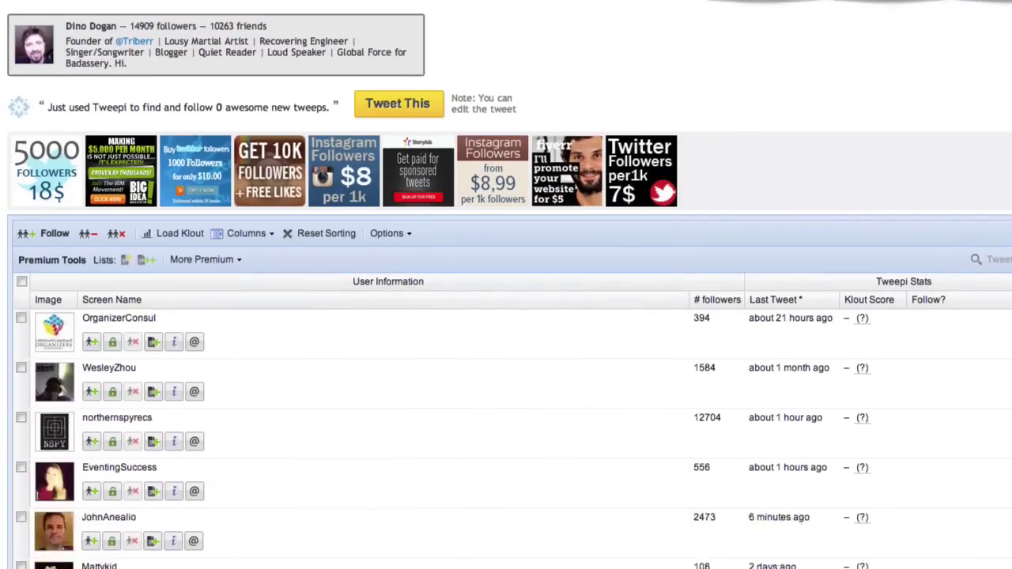
scroll(506, 285, "down", 4)
scroll(506, 284, "up", 7)
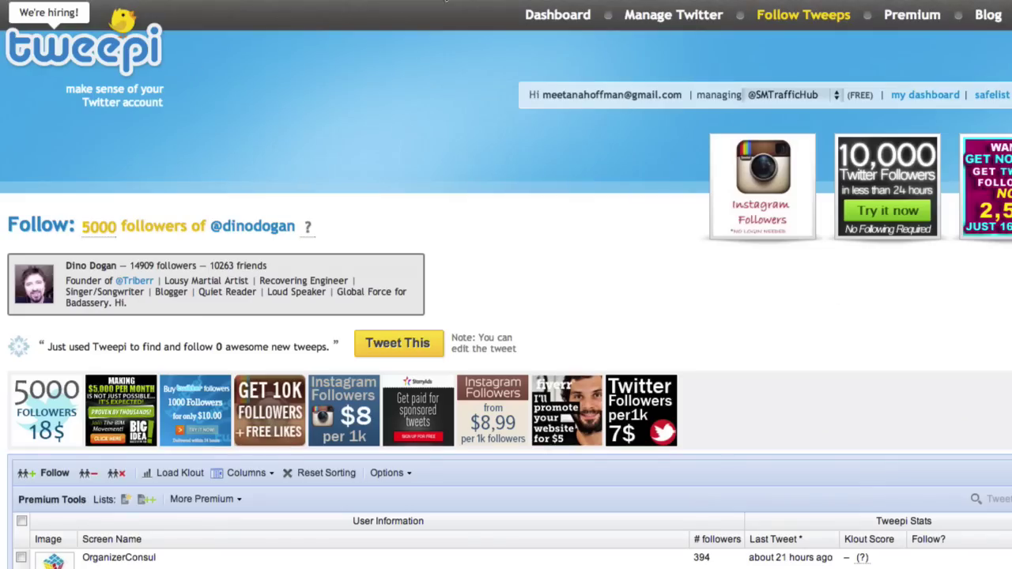
Return to the Dashboard and review its account overview of 970, 1132 and 3208 accounts.
left_click(553, 15)
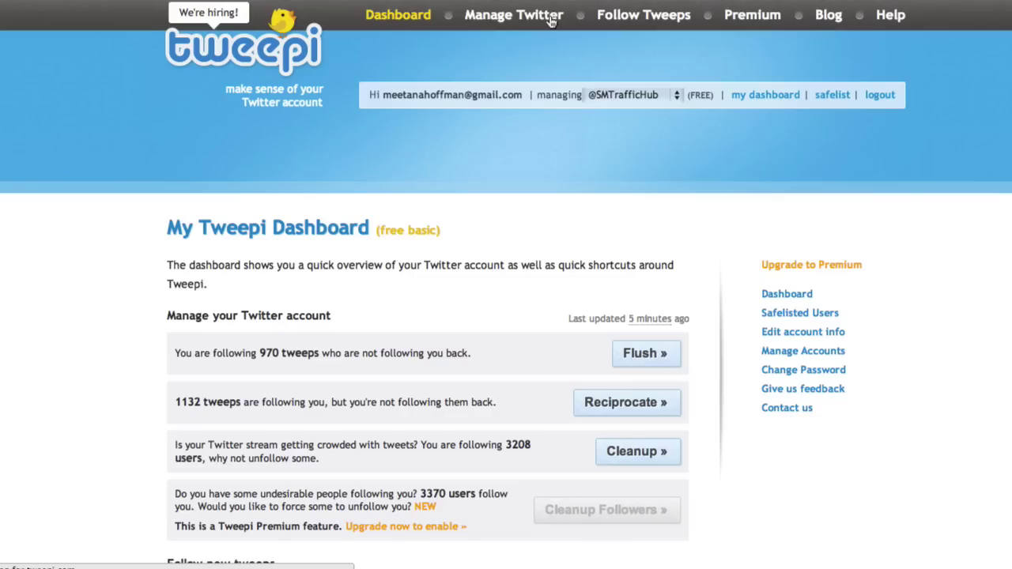
scroll(1005, 358, "down", 7)
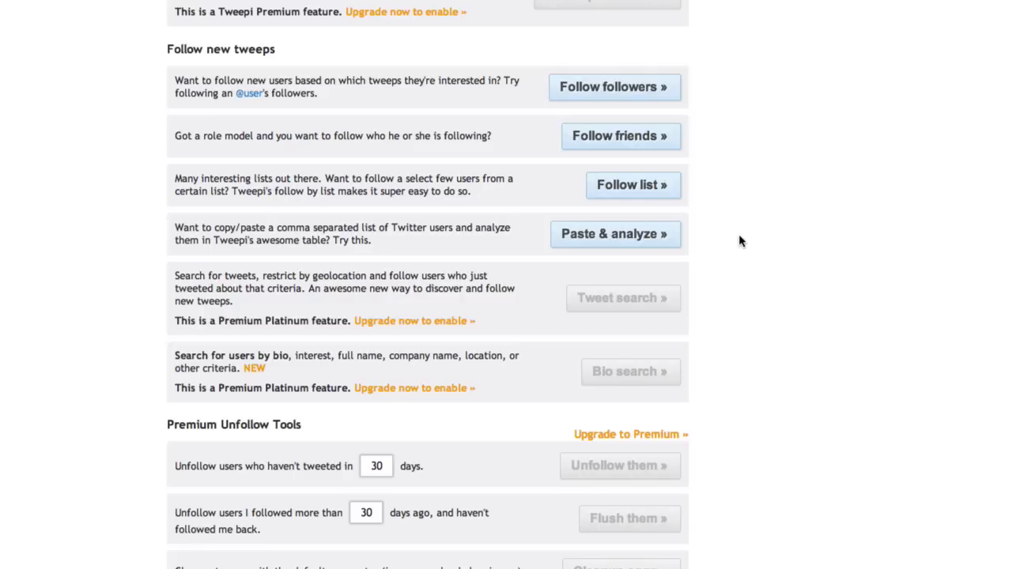
scroll(741, 240, "up", 5)
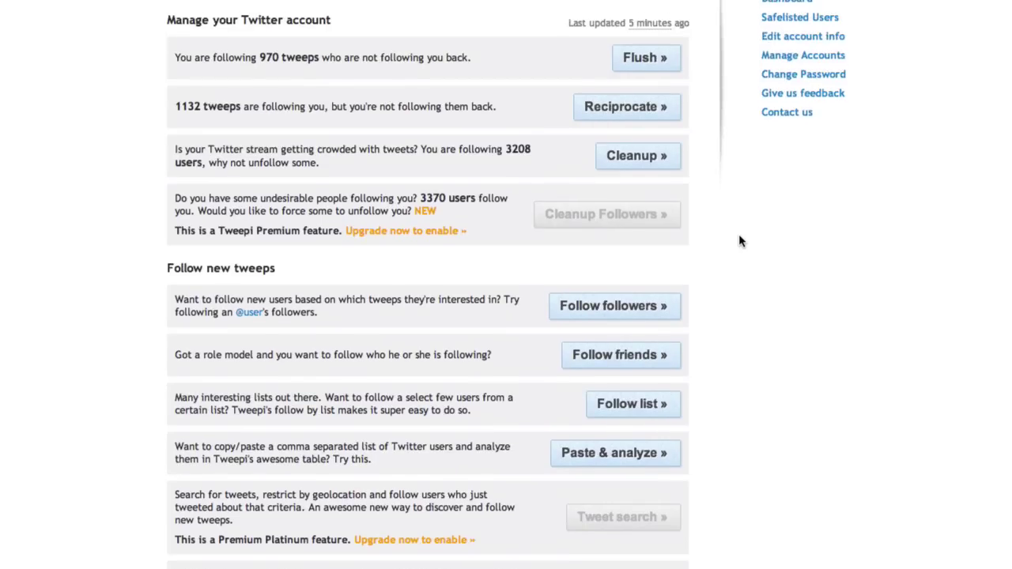
scroll(1003, 307, "up", 5)
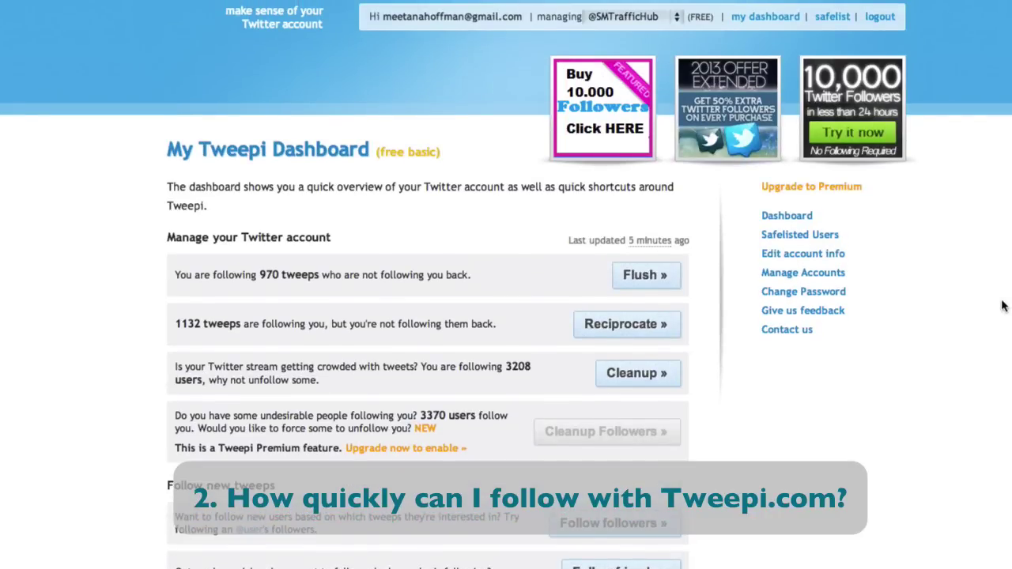
scroll(1002, 306, "down", 1)
scroll(1002, 307, "down", 2)
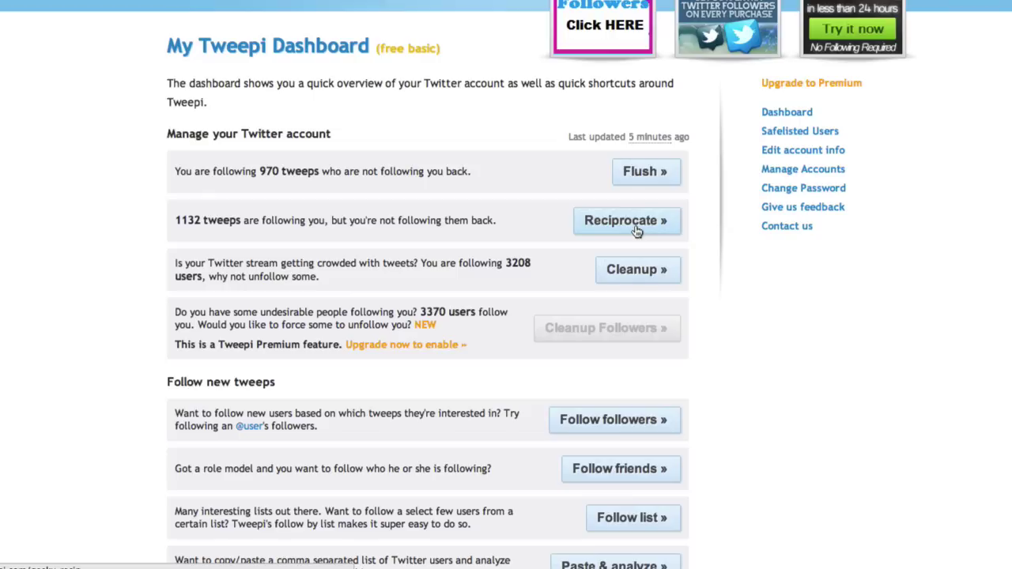
Open Cleanup and browse the table of 3208 followed accounts.
left_click(637, 271)
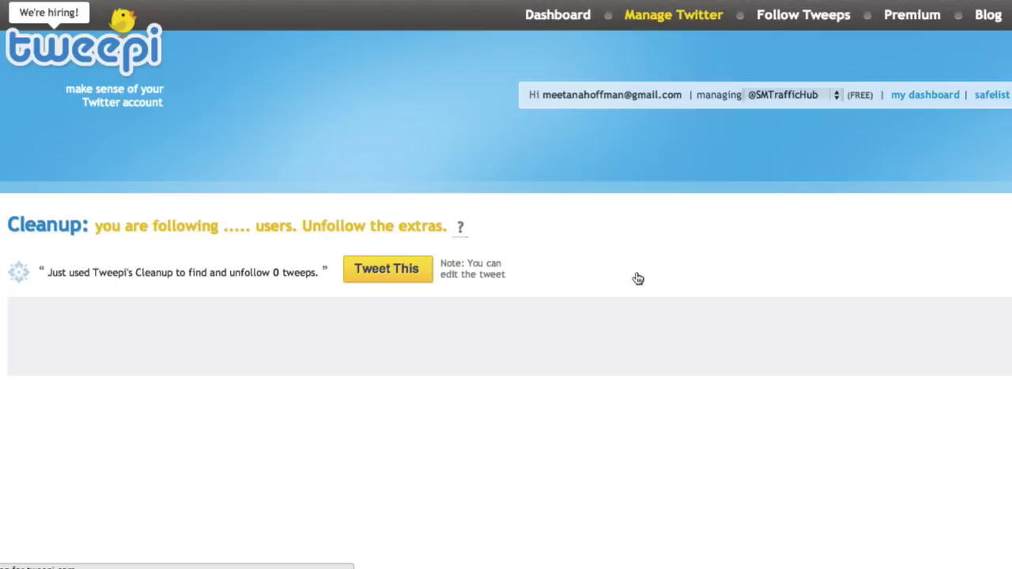
scroll(637, 278, "down", 3)
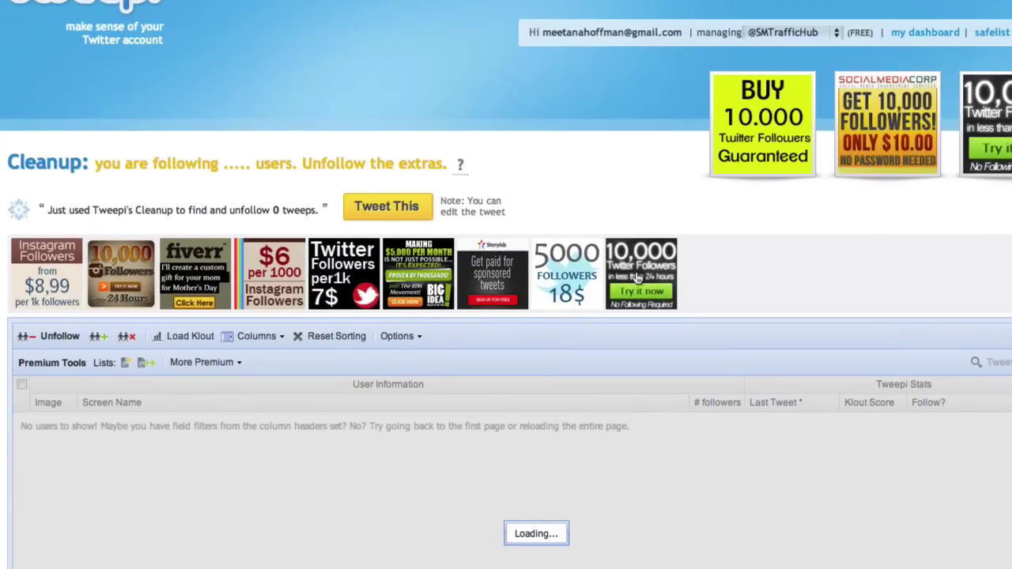
scroll(790, 226, "down", 3)
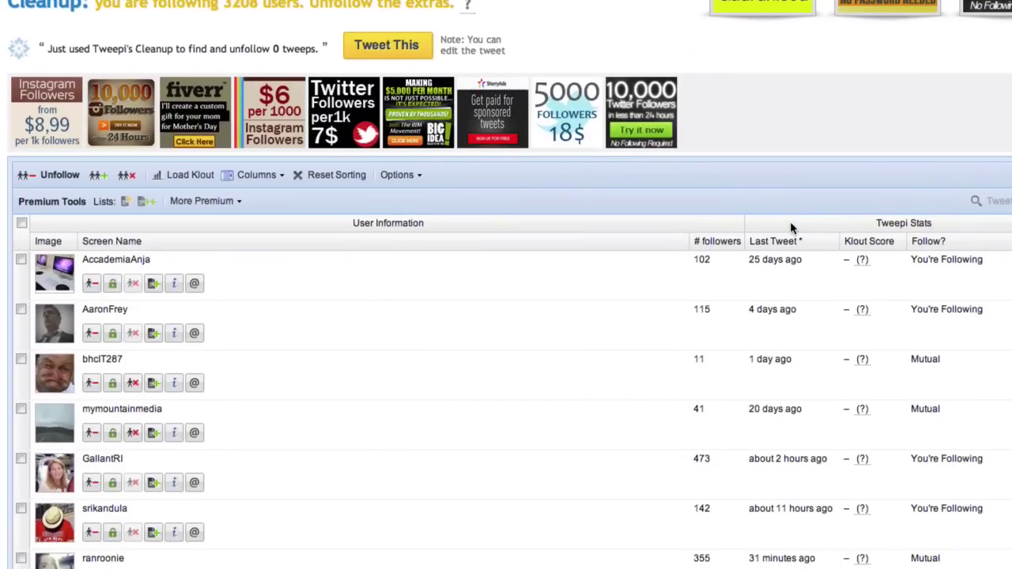
scroll(791, 226, "down", 5)
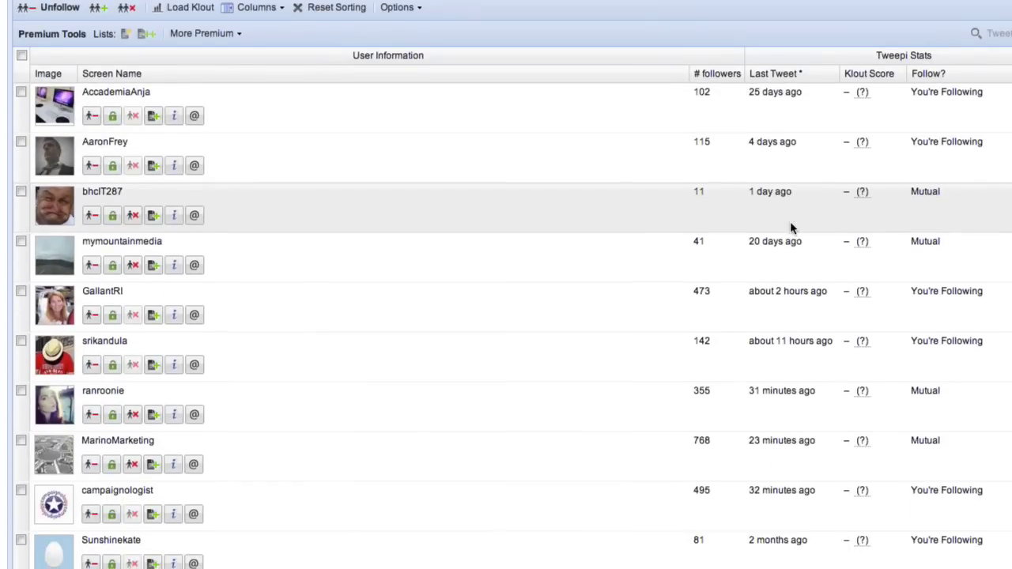
scroll(791, 225, "down", 10)
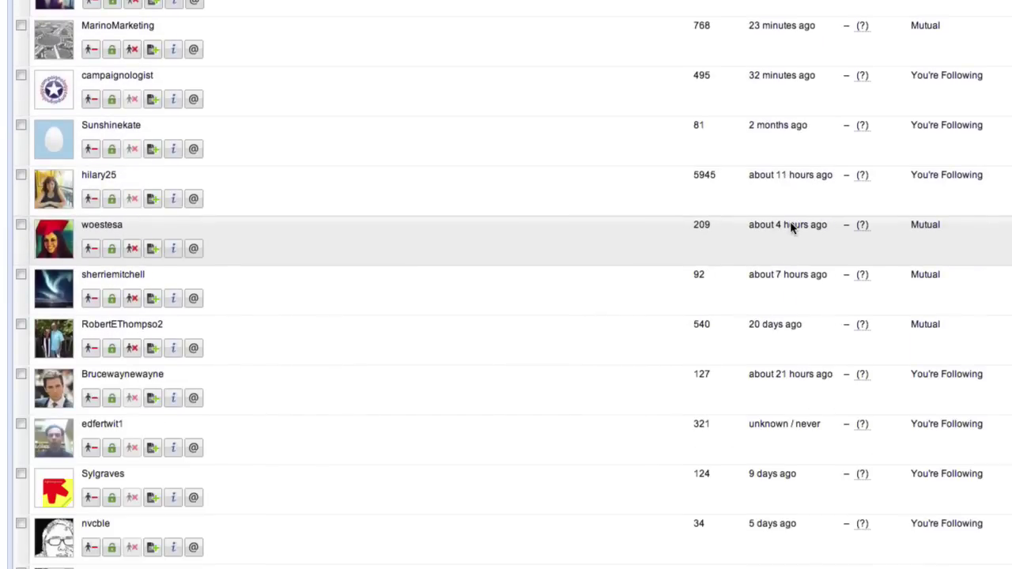
scroll(791, 227, "up", 15)
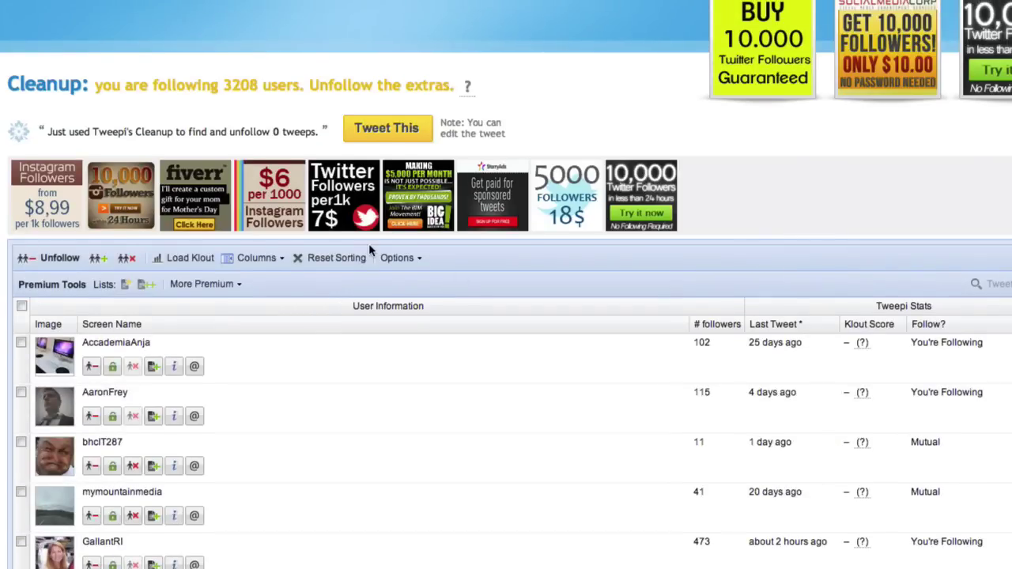
scroll(506, 316, "down", 1)
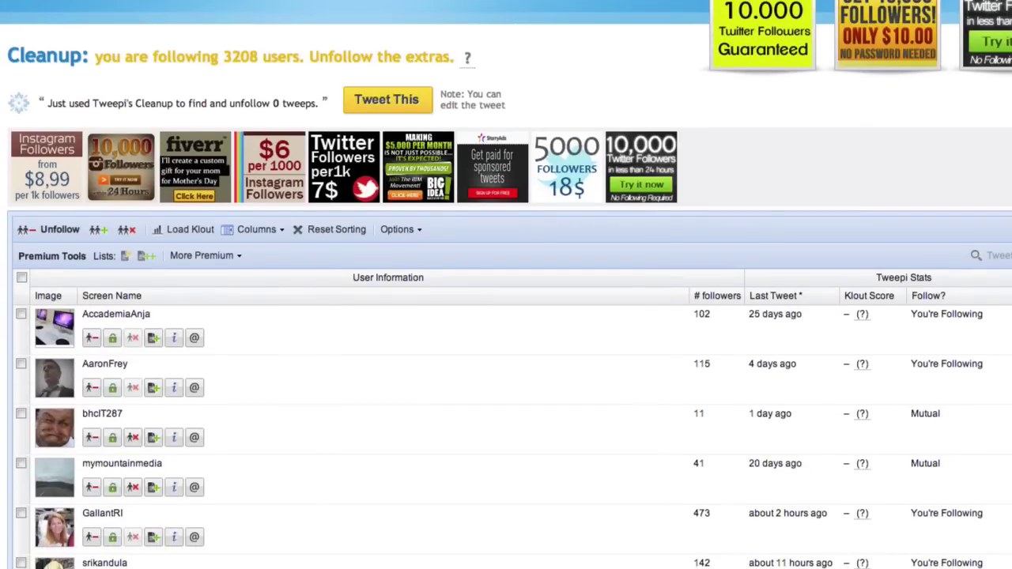
scroll(505, 317, "down", 3)
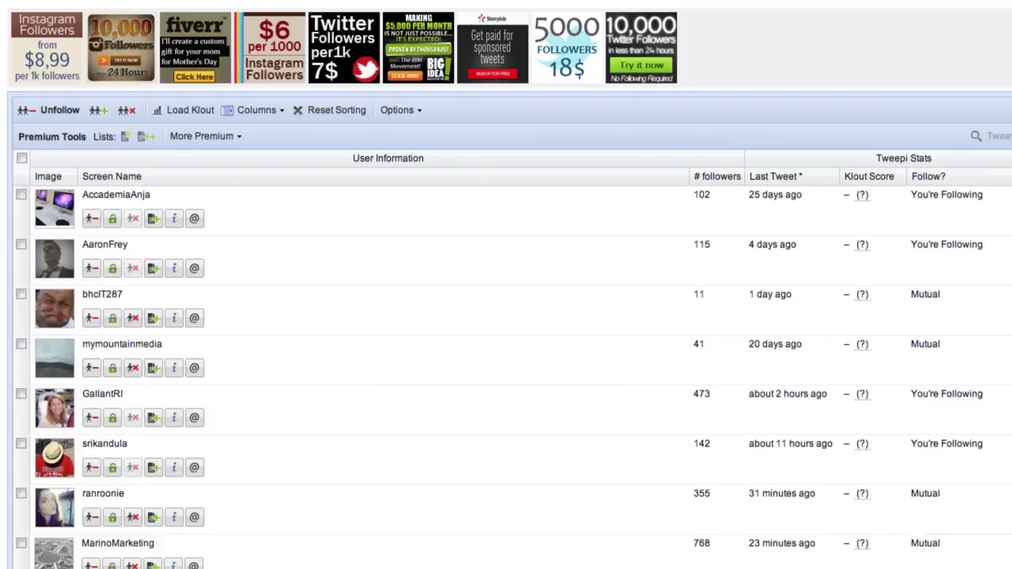
scroll(506, 316, "up", 3)
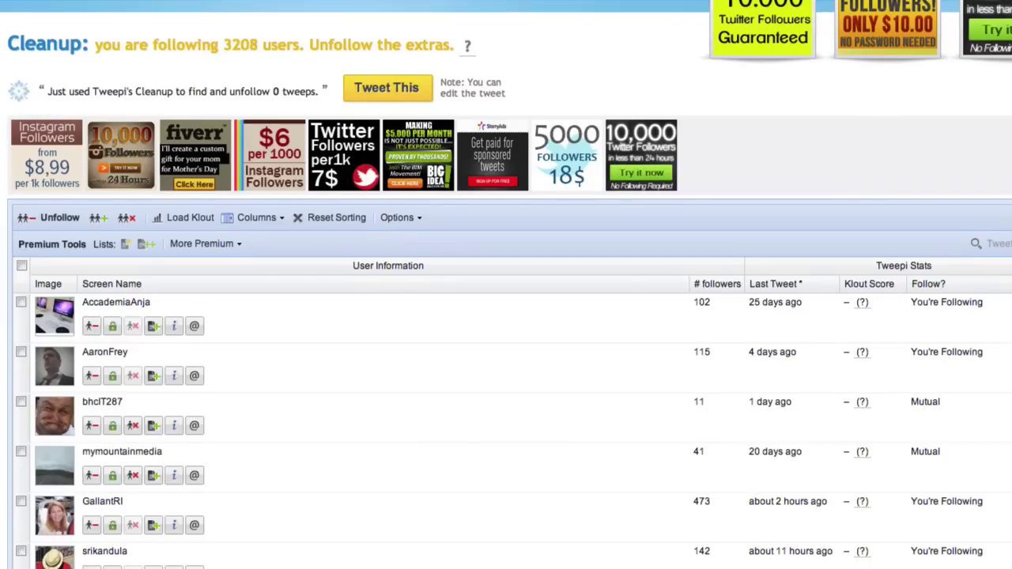
scroll(505, 316, "down", 1)
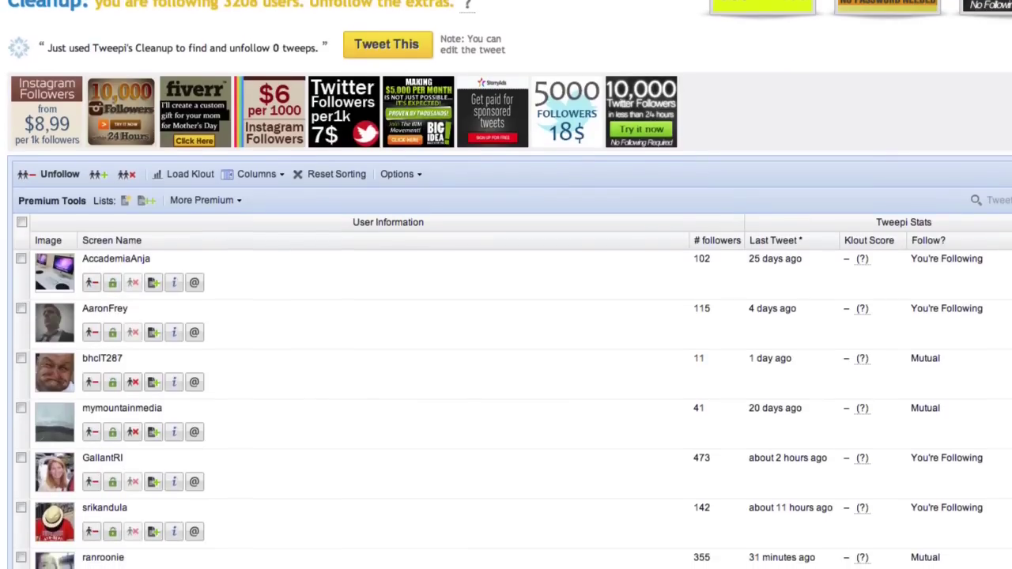
scroll(506, 316, "down", 2)
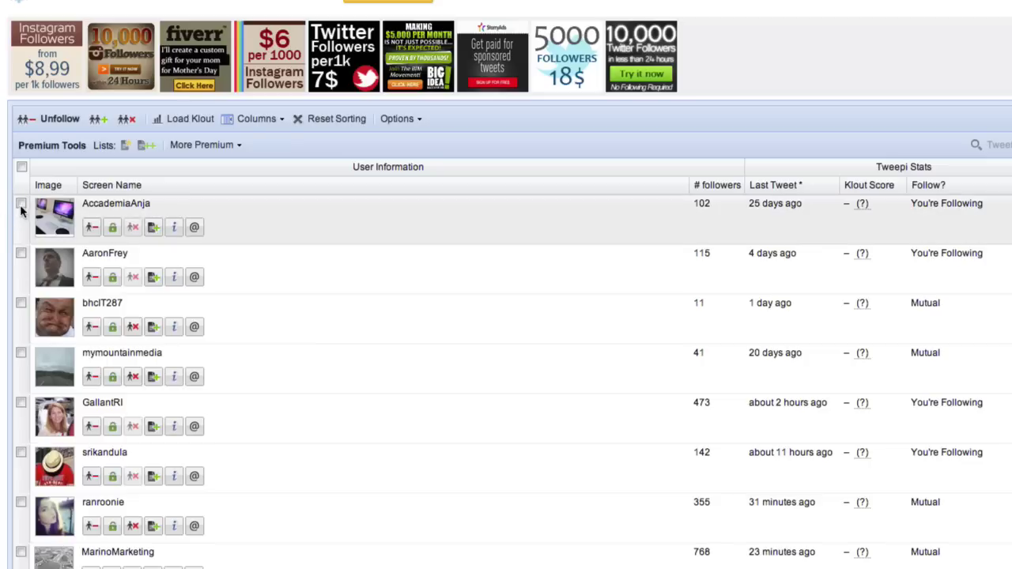
left_click(22, 204)
left_click(21, 254)
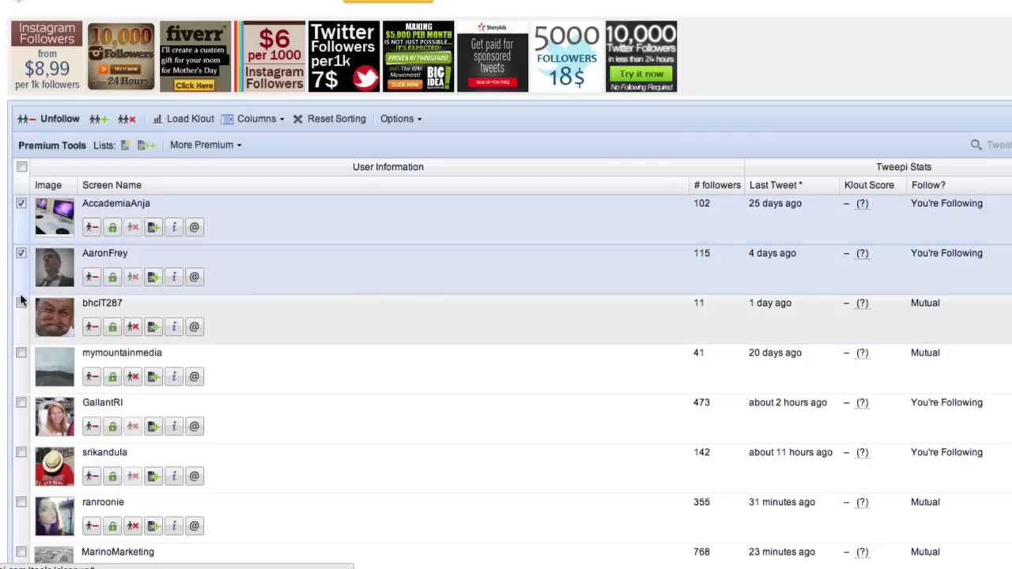
left_click(21, 305)
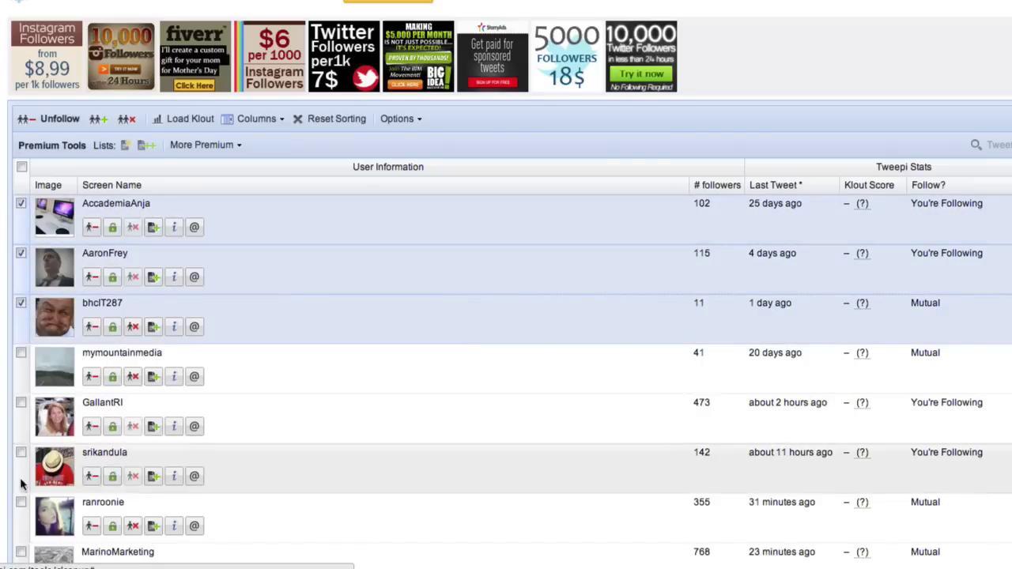
left_click(22, 504, "shift")
scroll(20, 507, "down", 10)
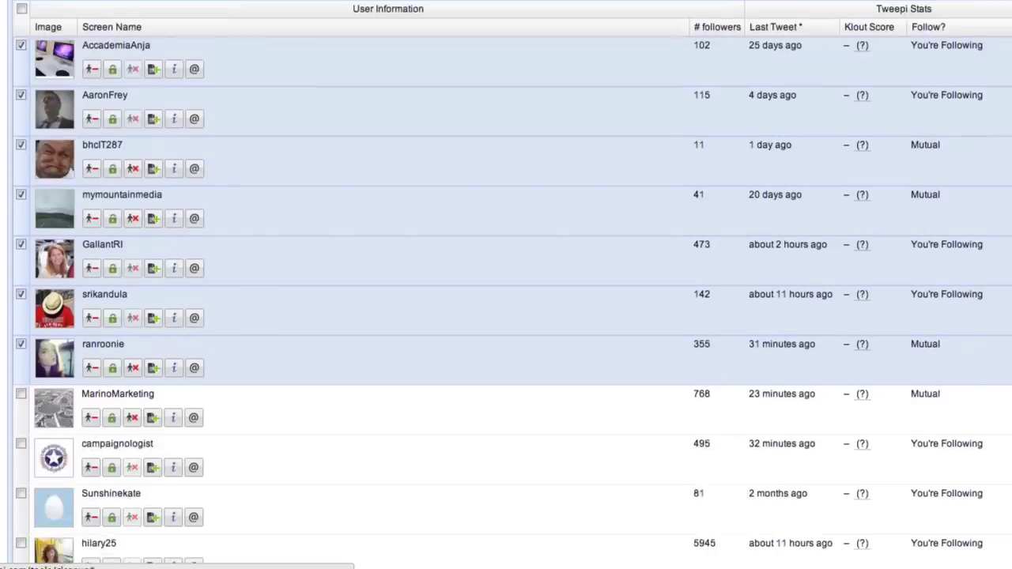
scroll(506, 285, "down", 5)
scroll(506, 284, "up", 5)
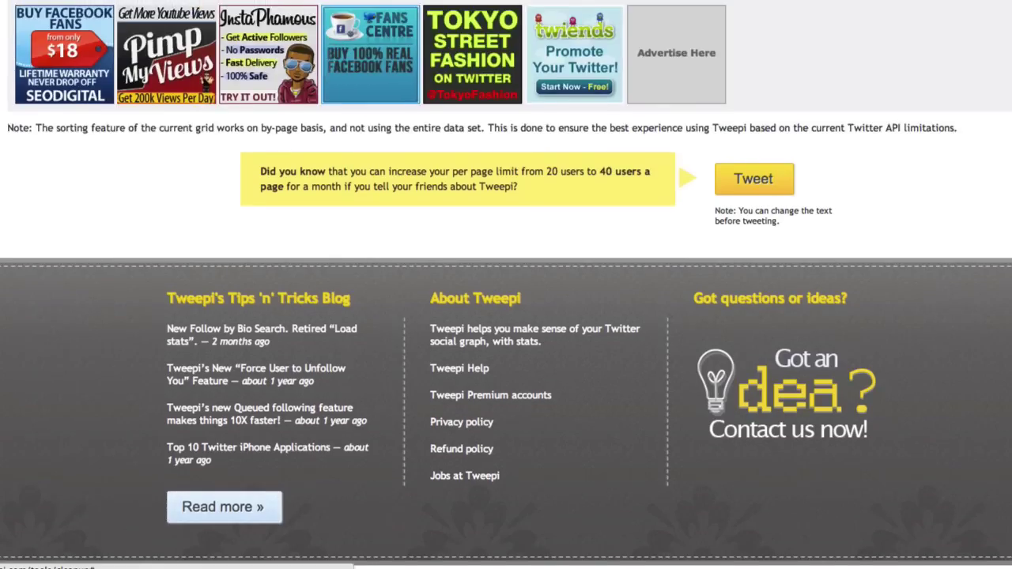
scroll(506, 285, "up", 1)
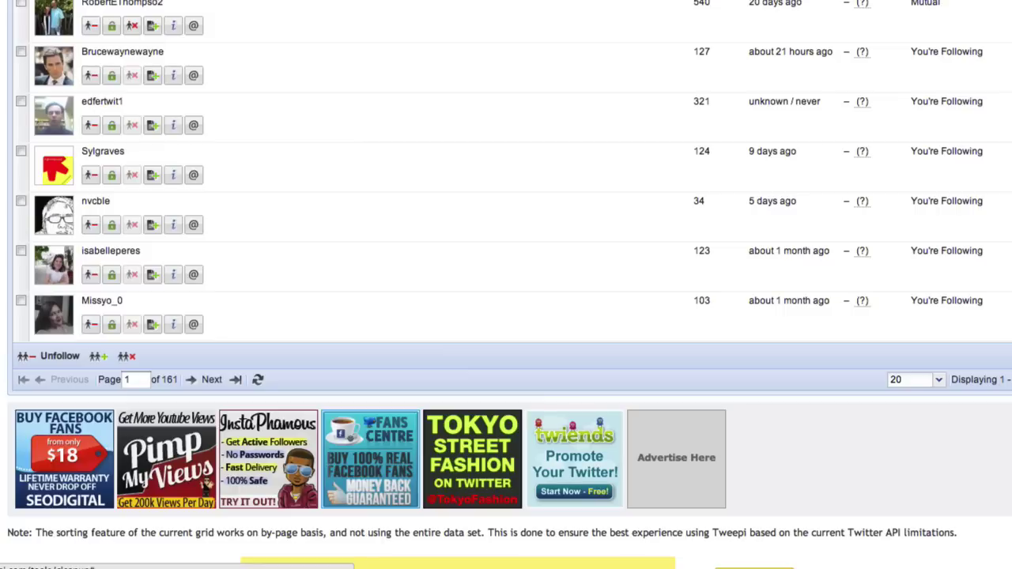
left_click(939, 385)
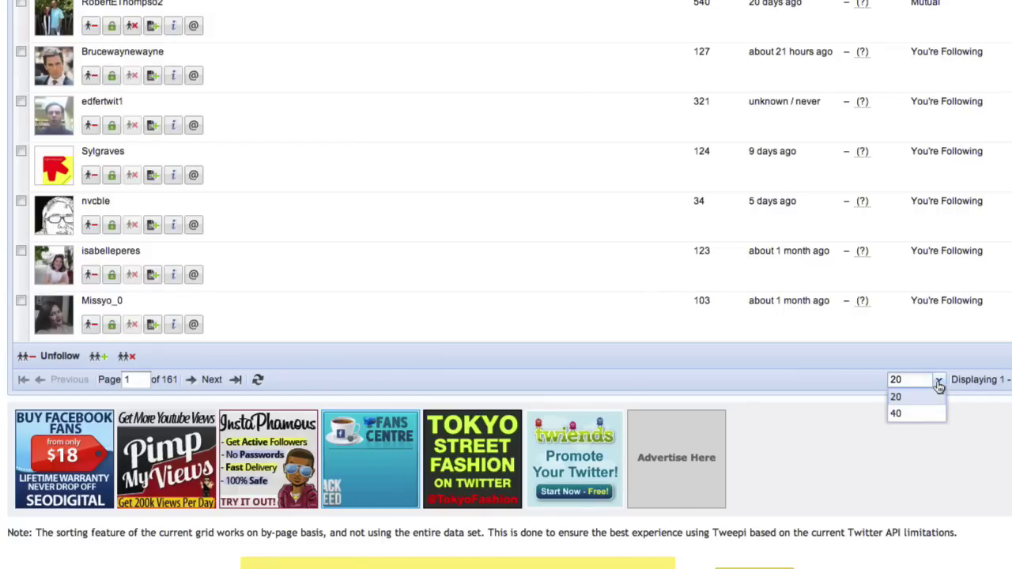
left_click(904, 416)
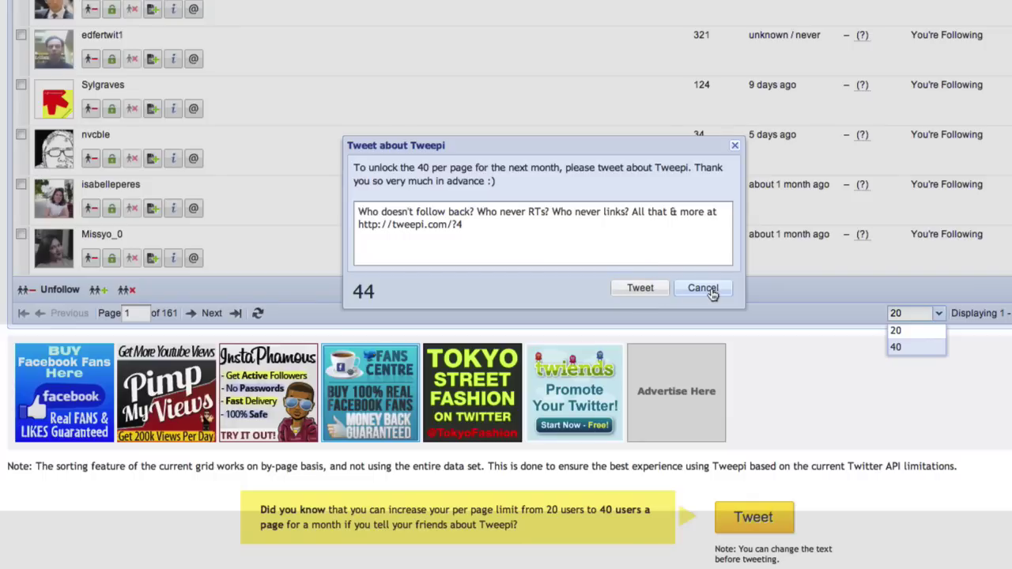
left_click(703, 288)
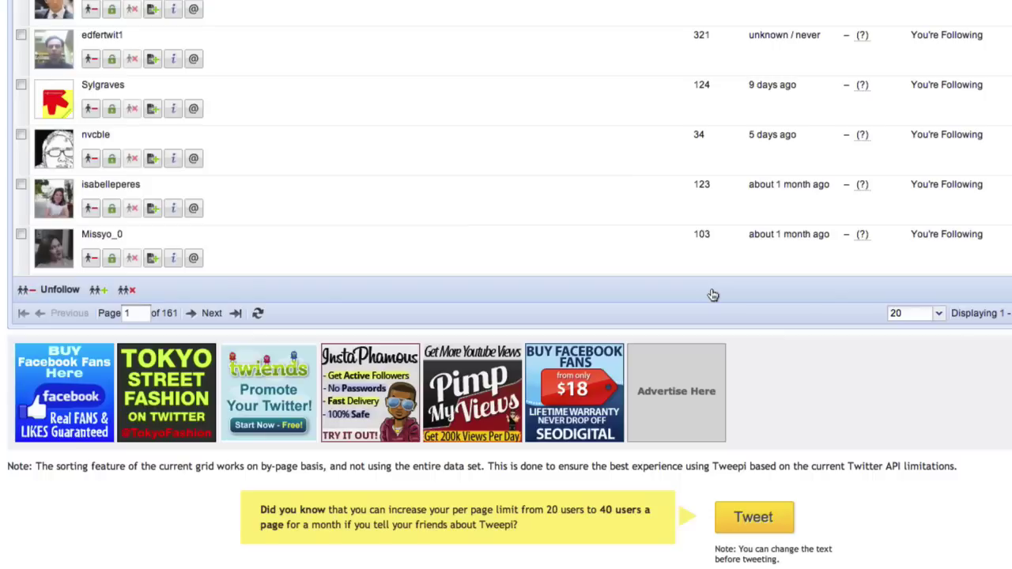
left_click(939, 315)
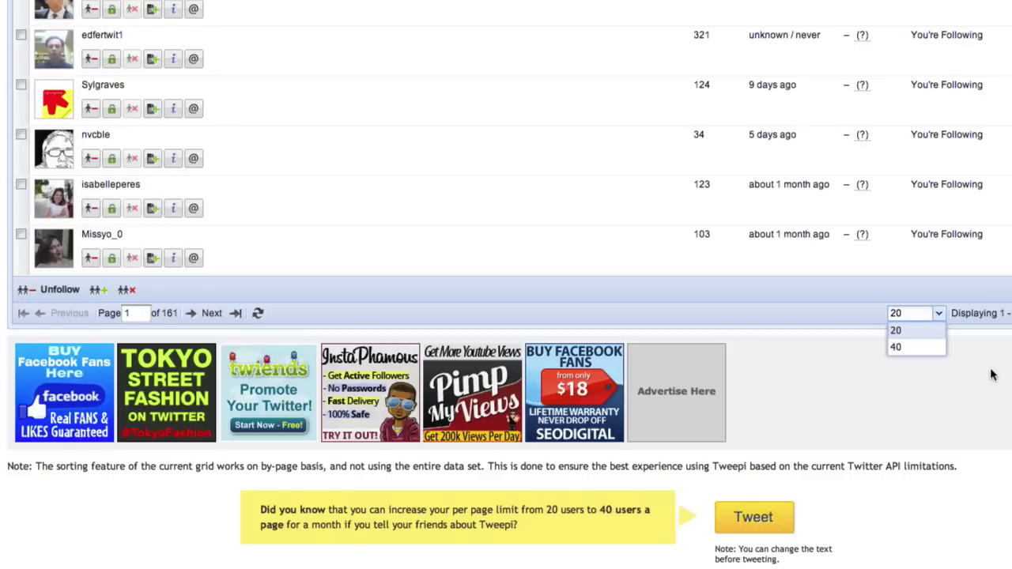
scroll(992, 374, "up", 15)
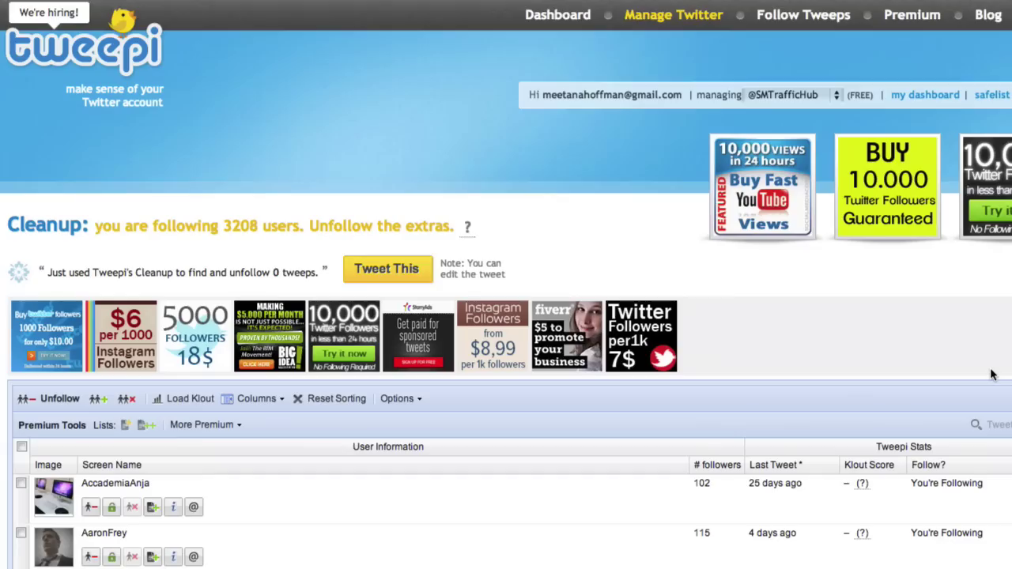
Go back to the Dashboard and open the Follow followers tool.
mouse_move(620, 24)
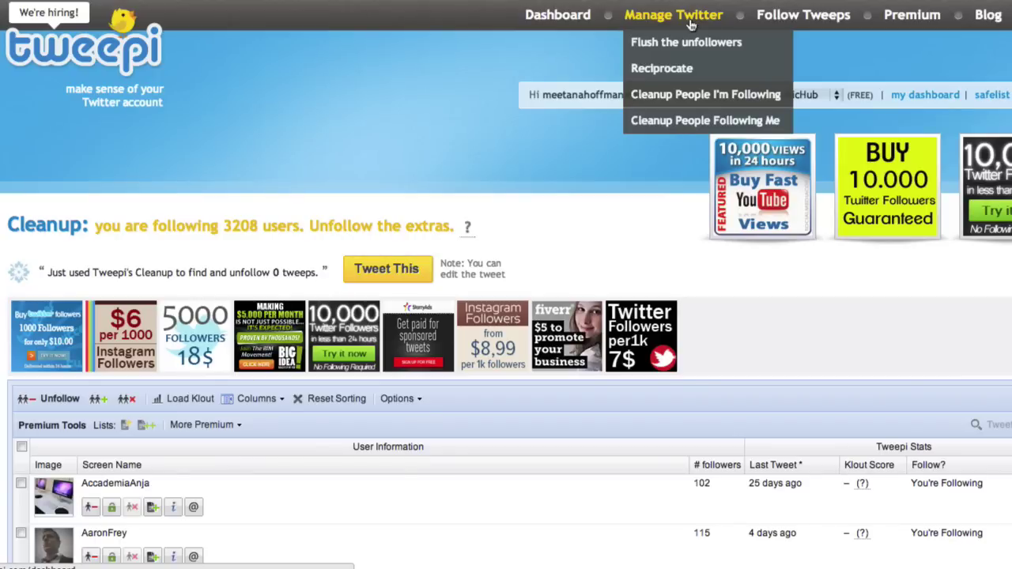
left_click(564, 23)
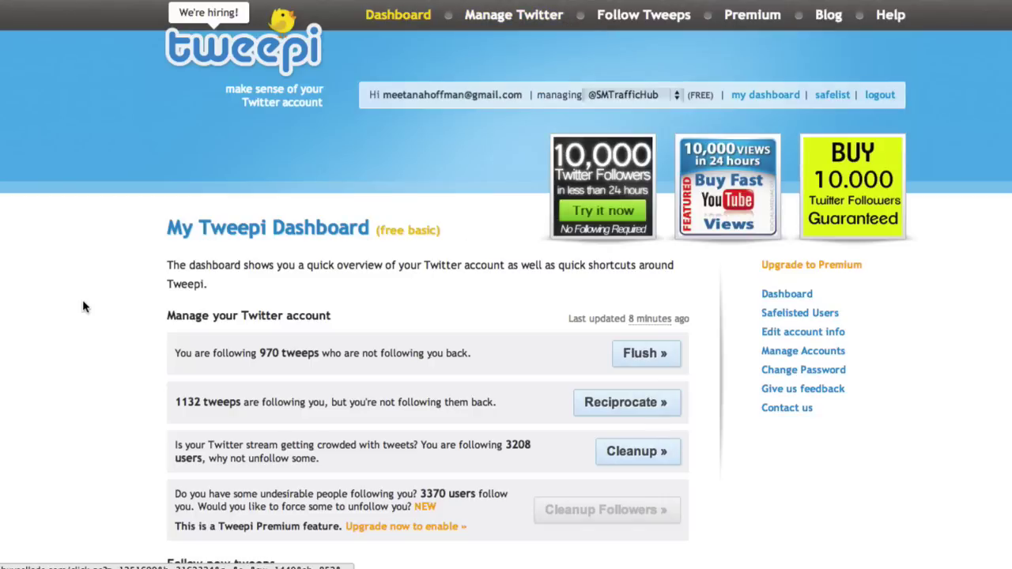
scroll(82, 300, "down", 6)
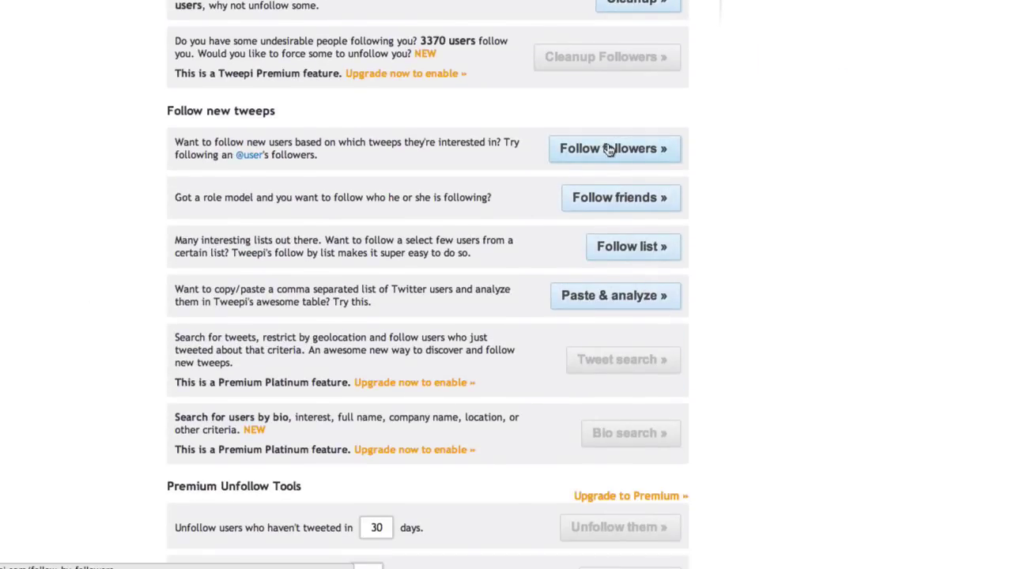
left_click(607, 149)
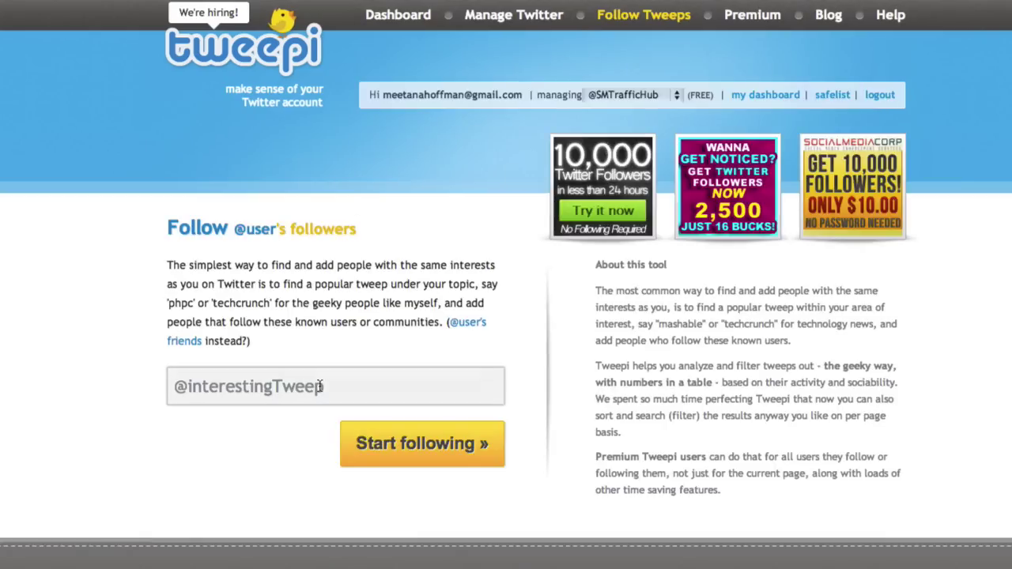
left_click(322, 386)
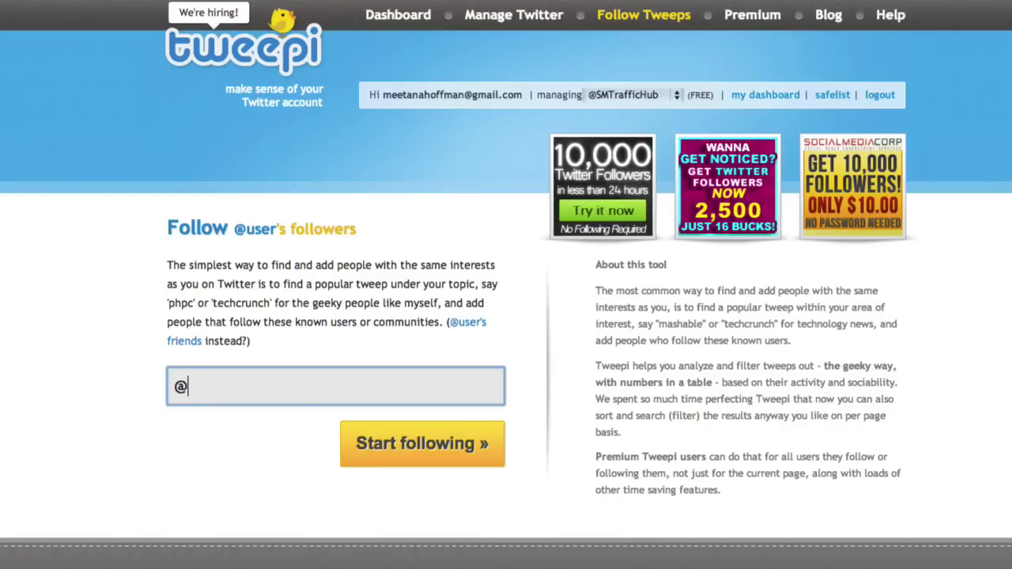
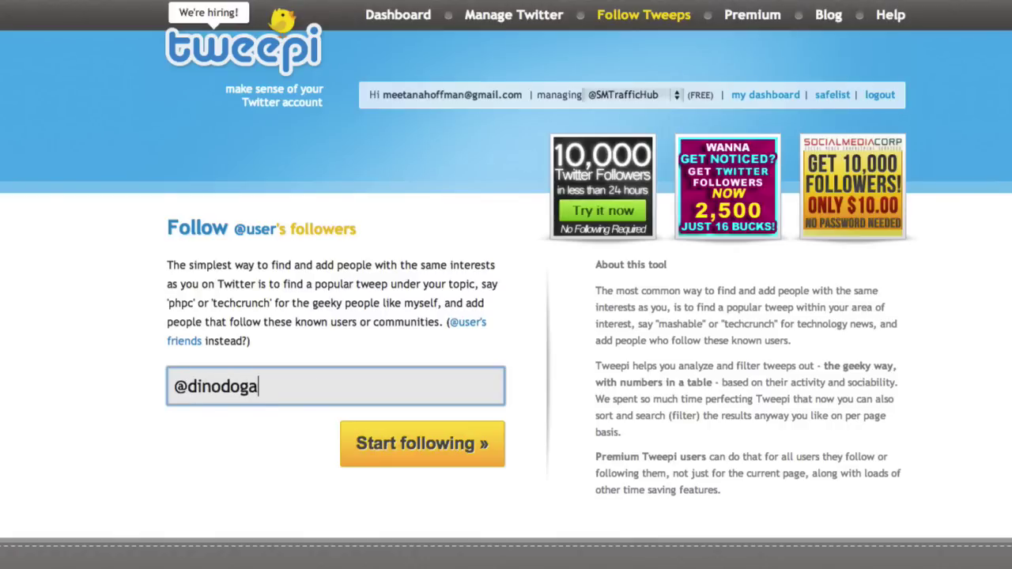
key("Return")
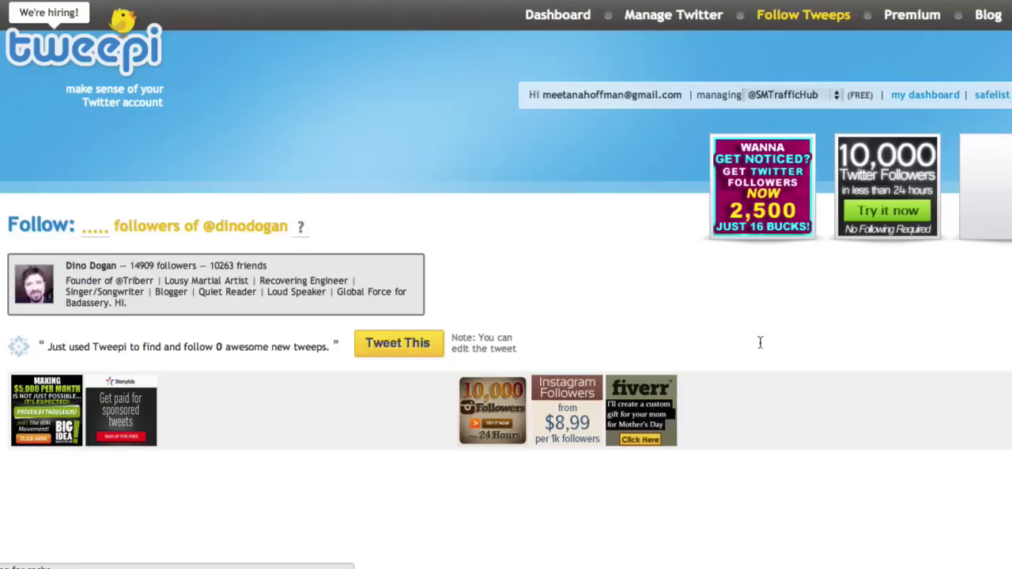
scroll(760, 342, "down", 5)
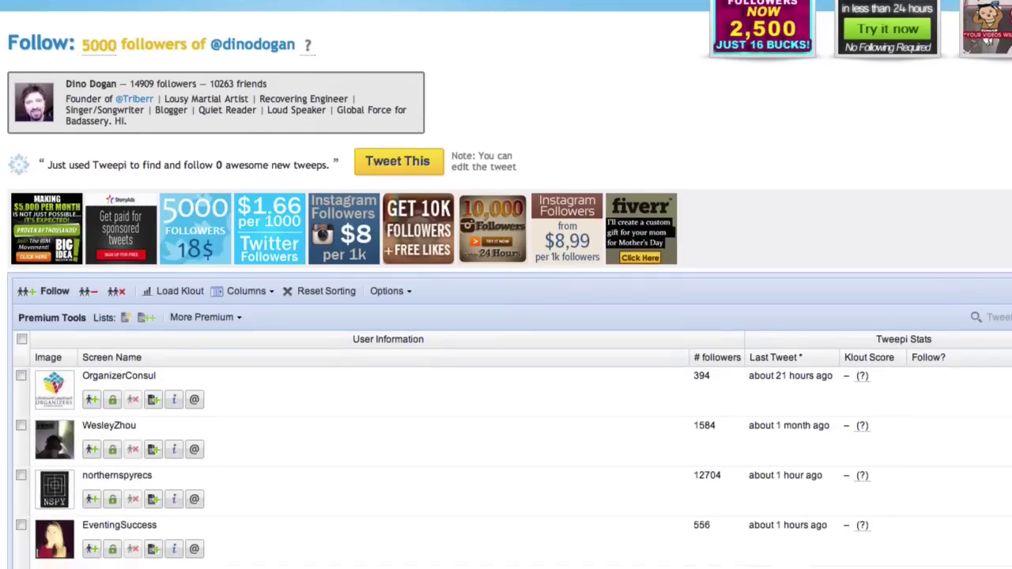
scroll(506, 316, "down", 3)
scroll(506, 316, "down", 4)
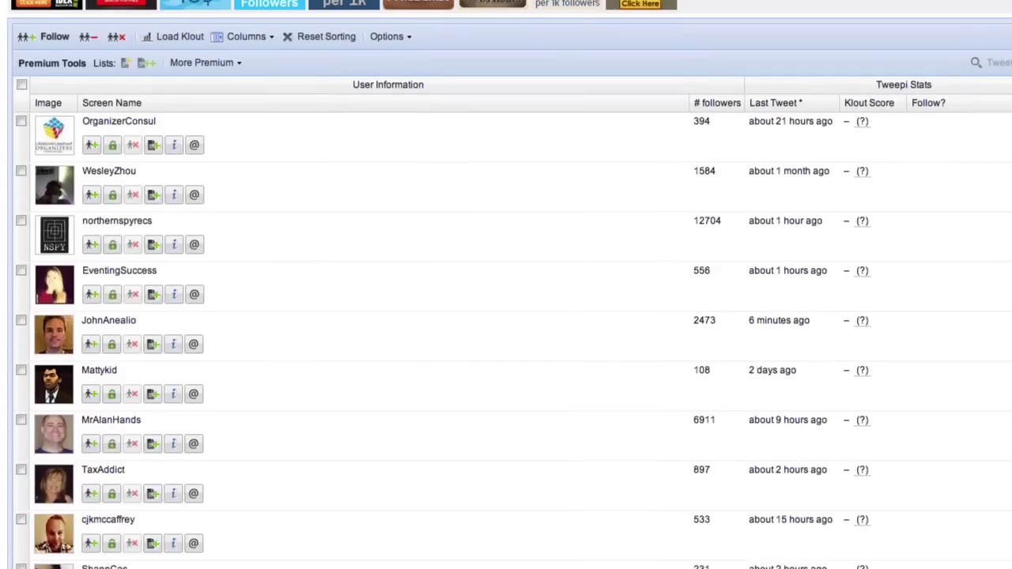
scroll(506, 316, "down", 1)
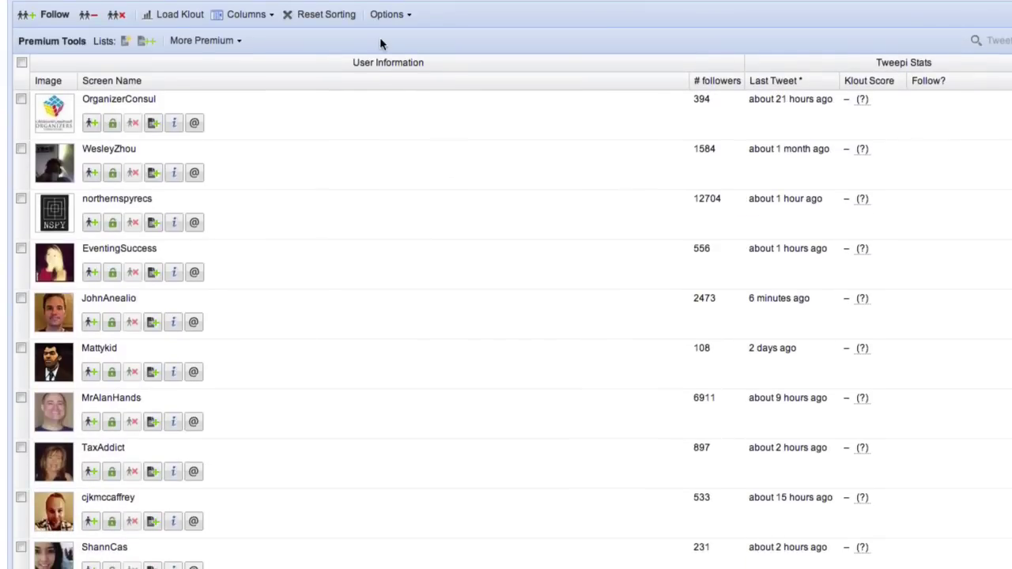
left_click(21, 102)
Shift-extend the selection to the last row so all 20 followers are ticked.
scroll(506, 316, "down", 15)
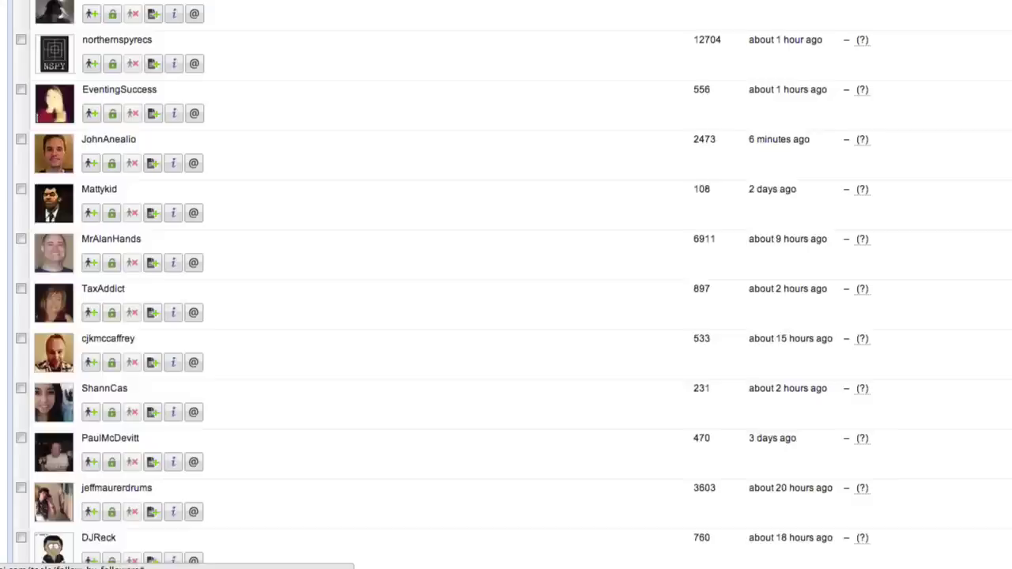
scroll(385, 347, "down", 7)
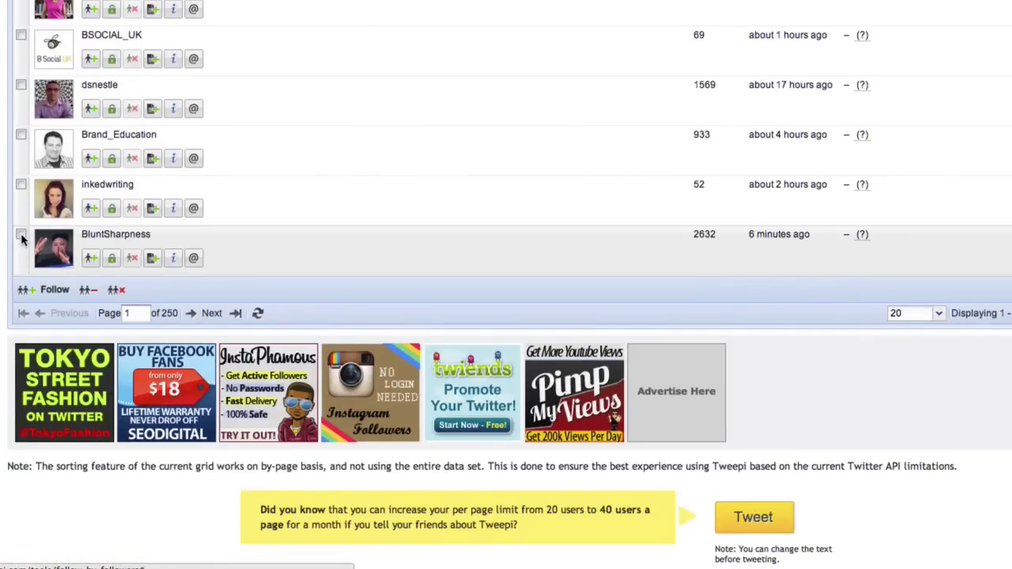
left_click(20, 235, "shift")
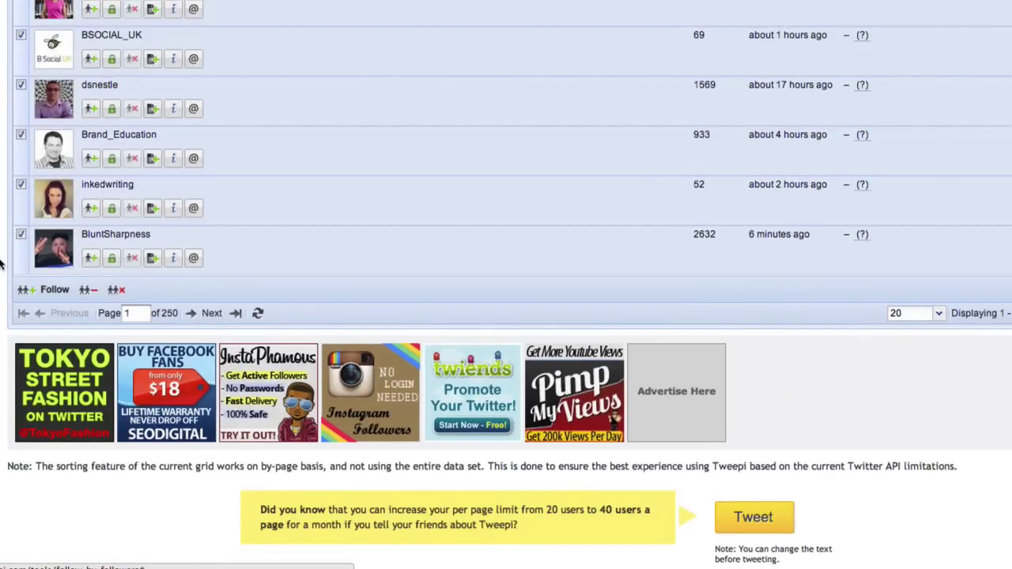
scroll(0, 265, "up", 20)
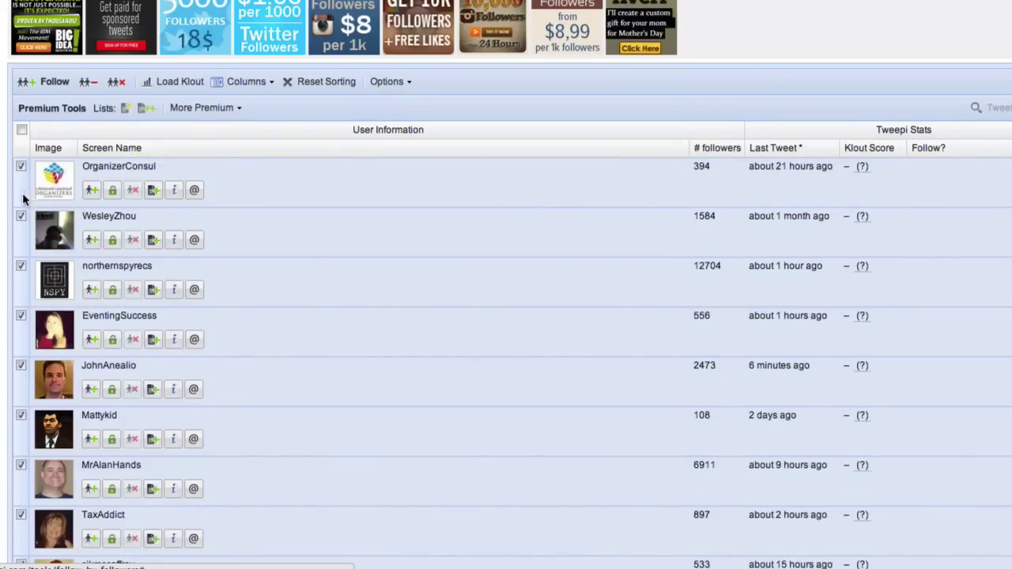
scroll(6, 190, "down", 20)
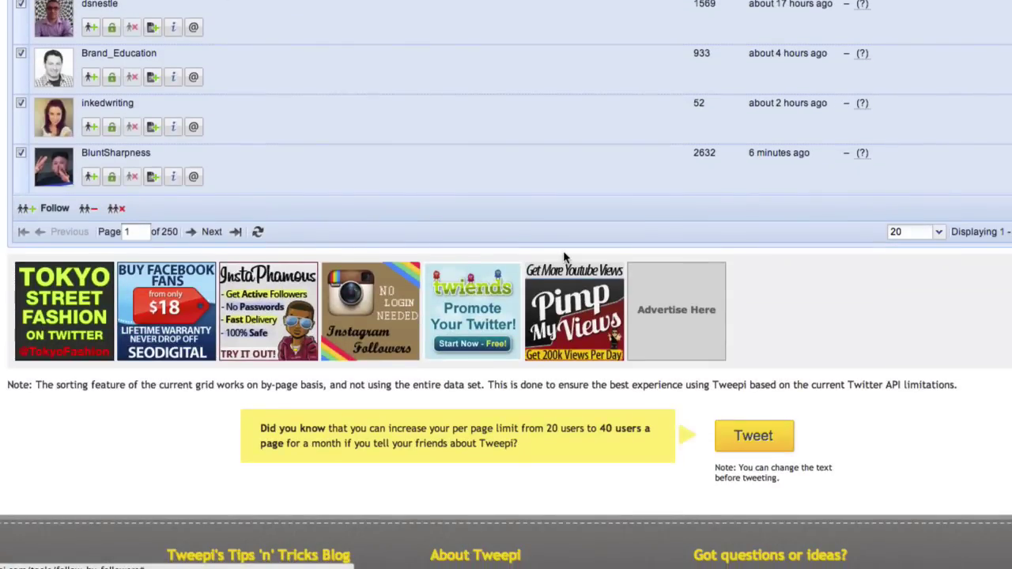
scroll(564, 257, "down", 2)
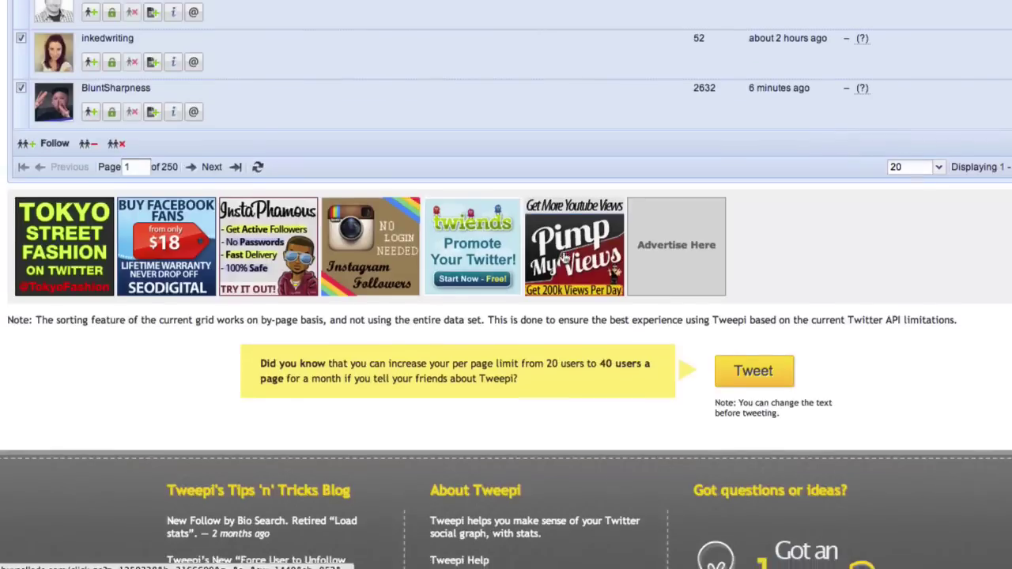
scroll(565, 257, "up", 15)
scroll(564, 257, "down", 2)
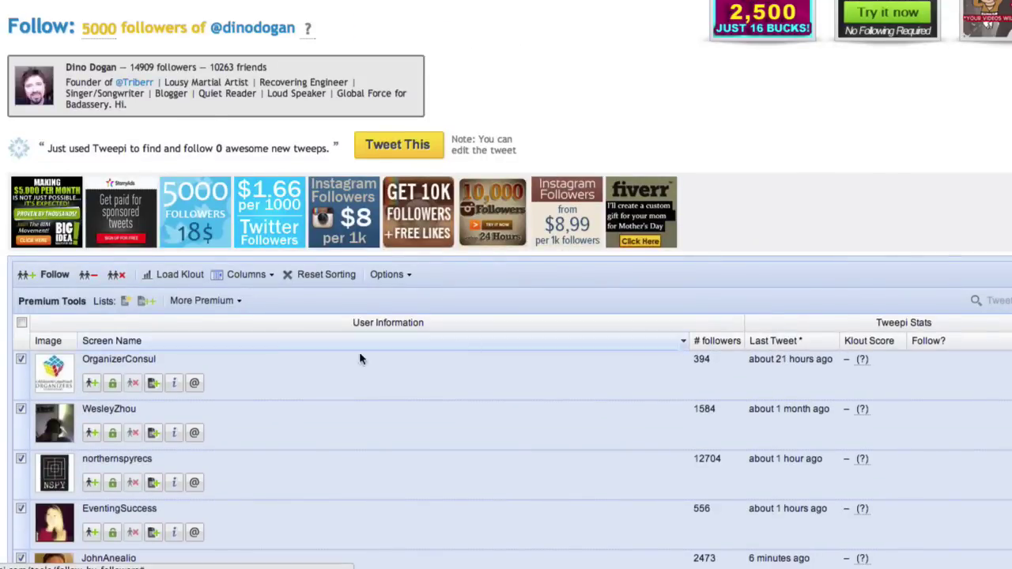
Follow the 20 selected accounts so every row reads Last action: Followed.
left_click(55, 278)
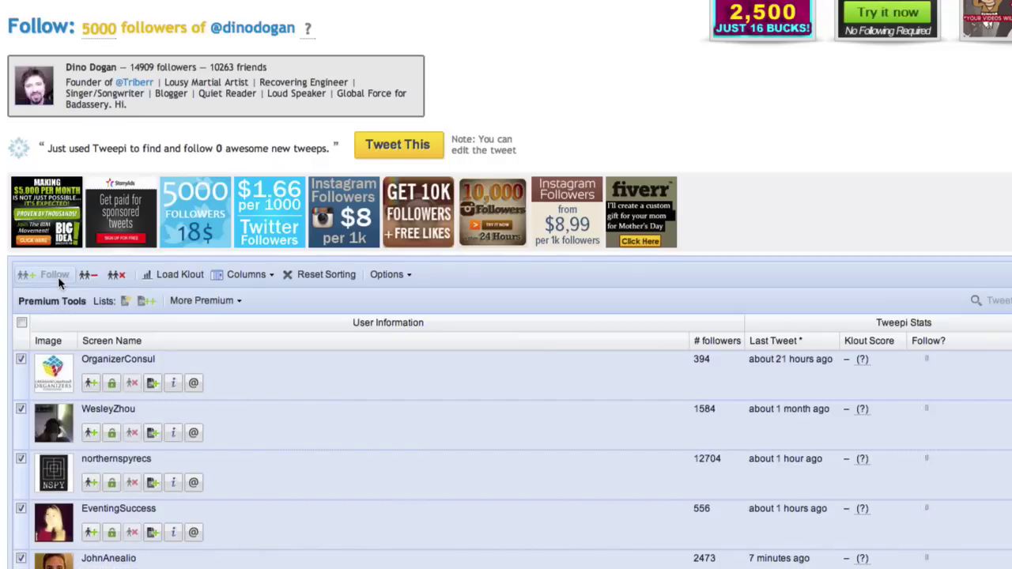
scroll(892, 196, "down", 5)
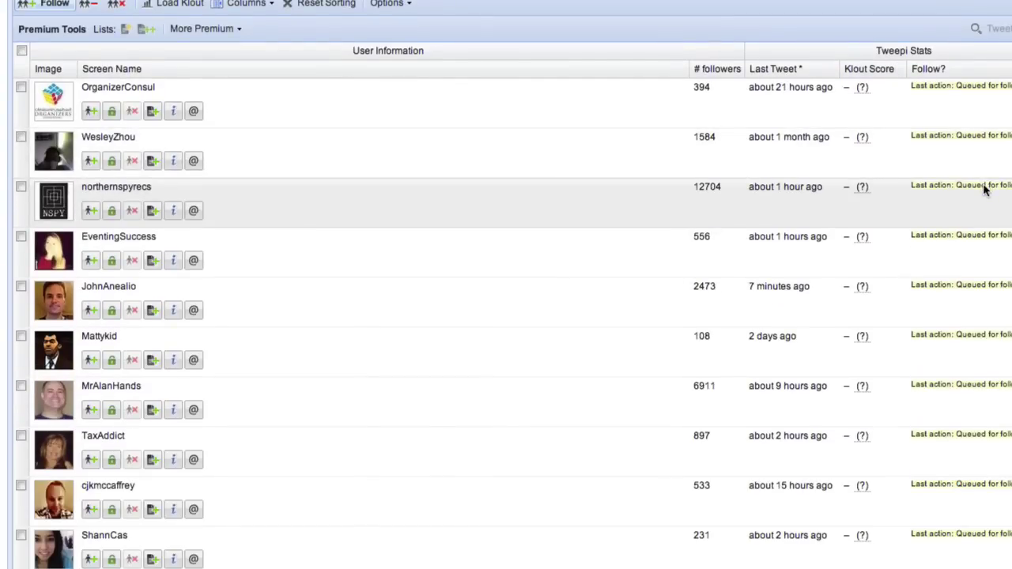
scroll(984, 190, "down", 3)
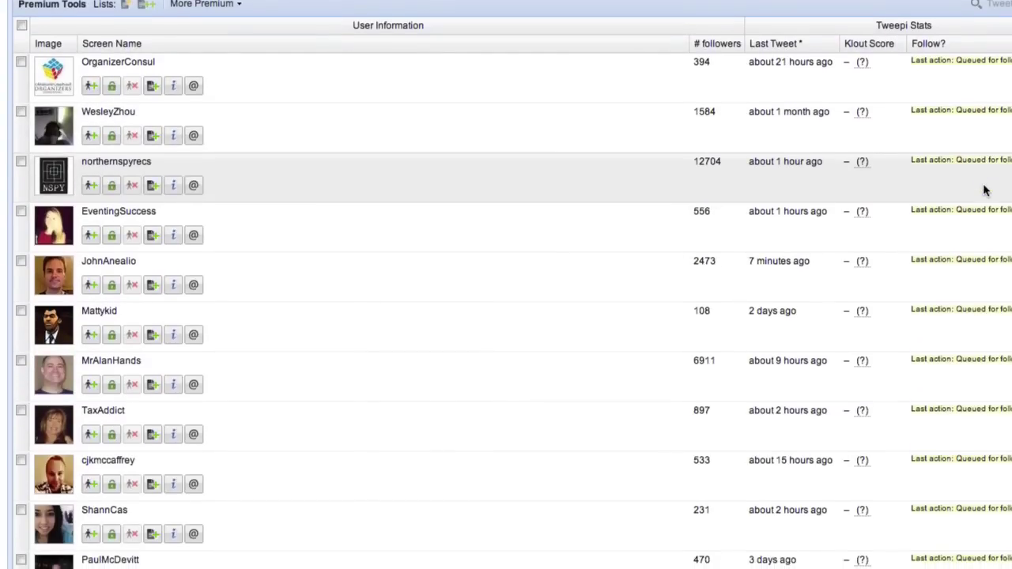
scroll(985, 190, "down", 12)
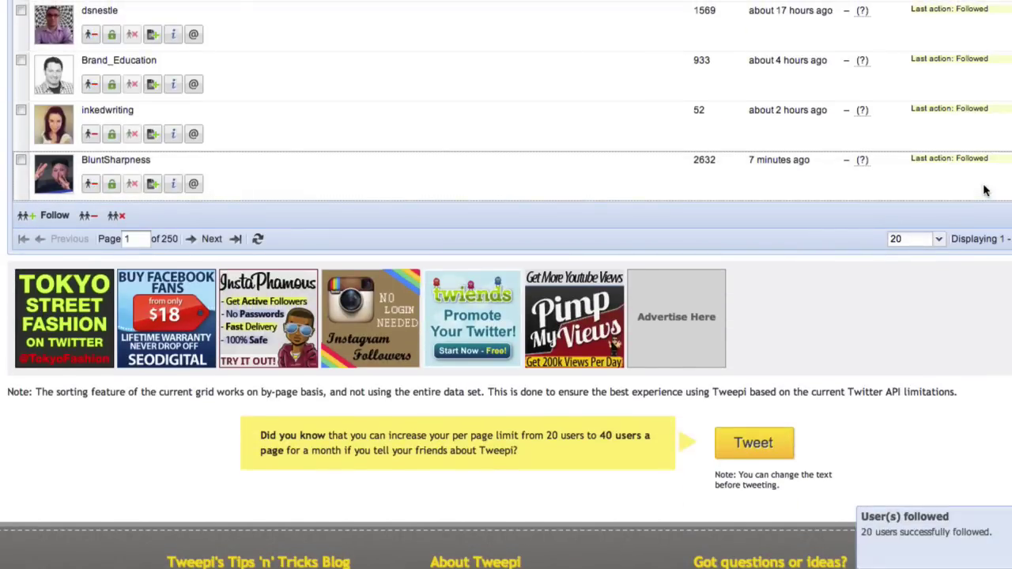
left_click(211, 238)
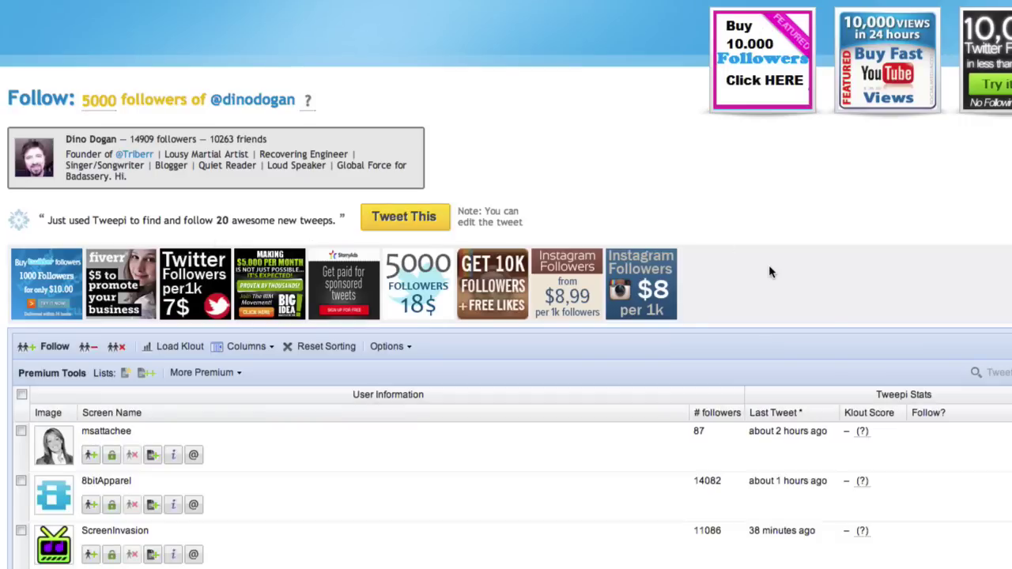
scroll(768, 272, "down", 3)
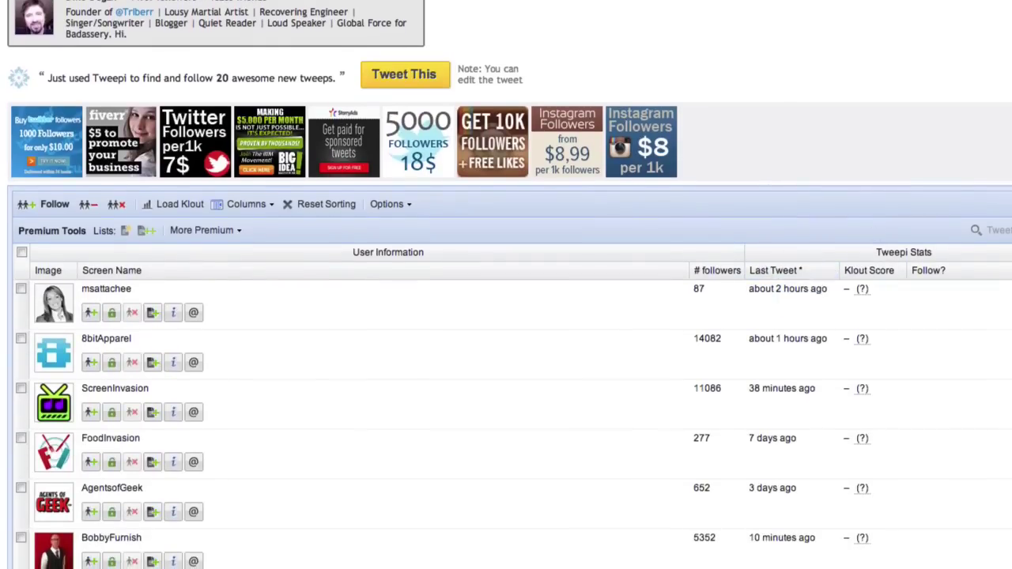
scroll(506, 316, "down", 4)
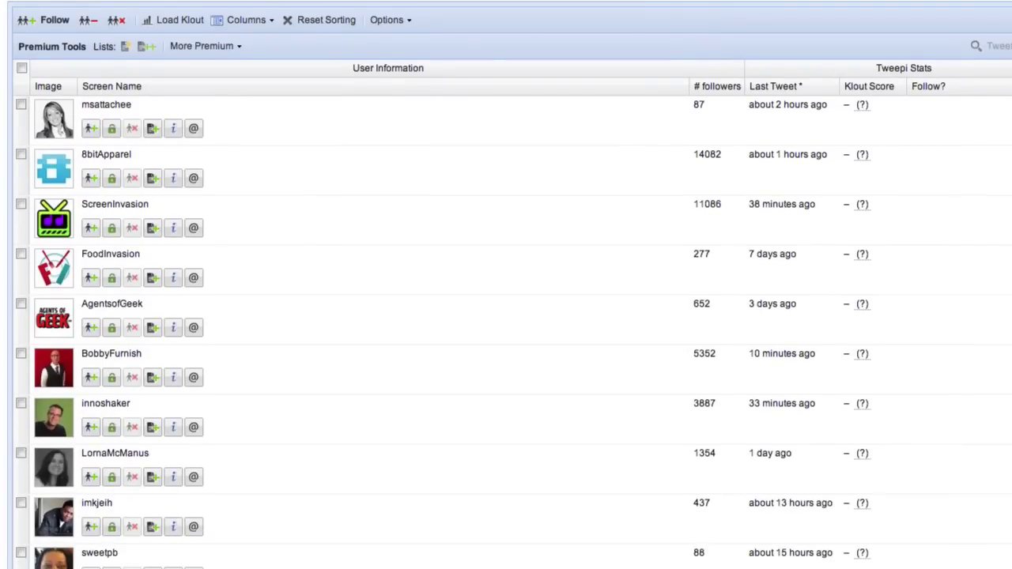
Select all 20 accounts on page 2, from the first row through the last.
left_click(22, 105)
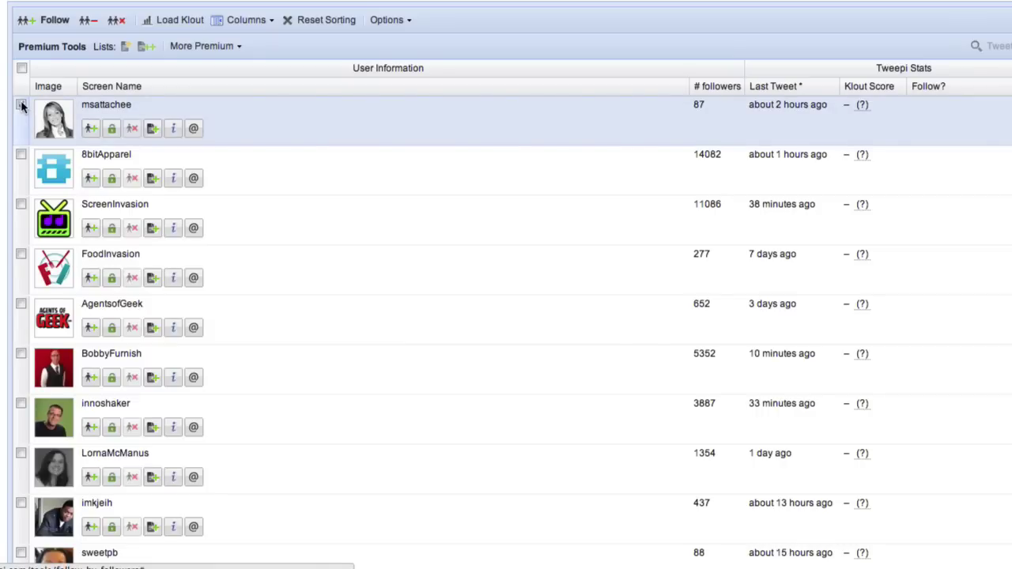
scroll(21, 106, "down", 15)
scroll(21, 105, "down", 1)
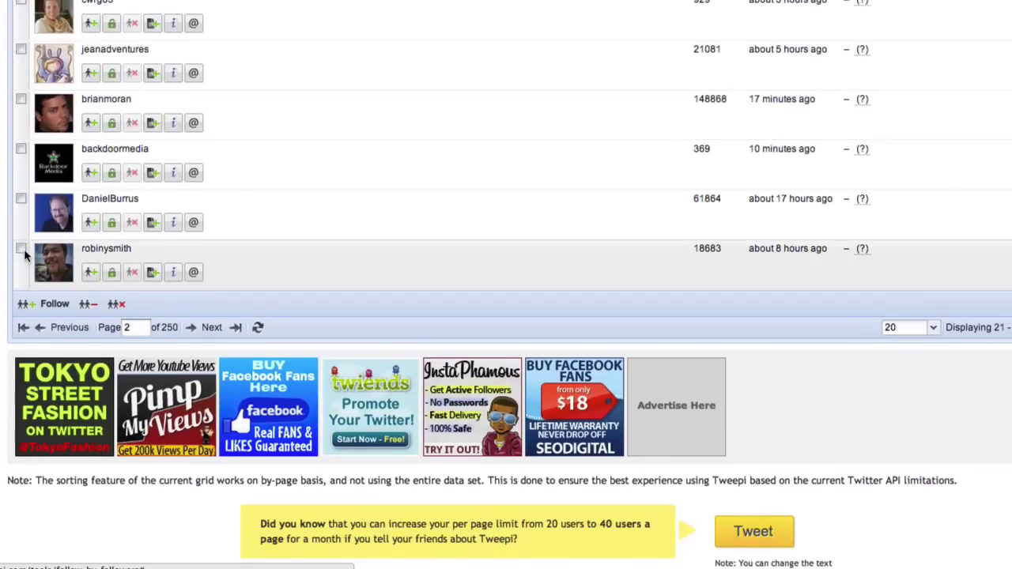
left_click(22, 249, "shift")
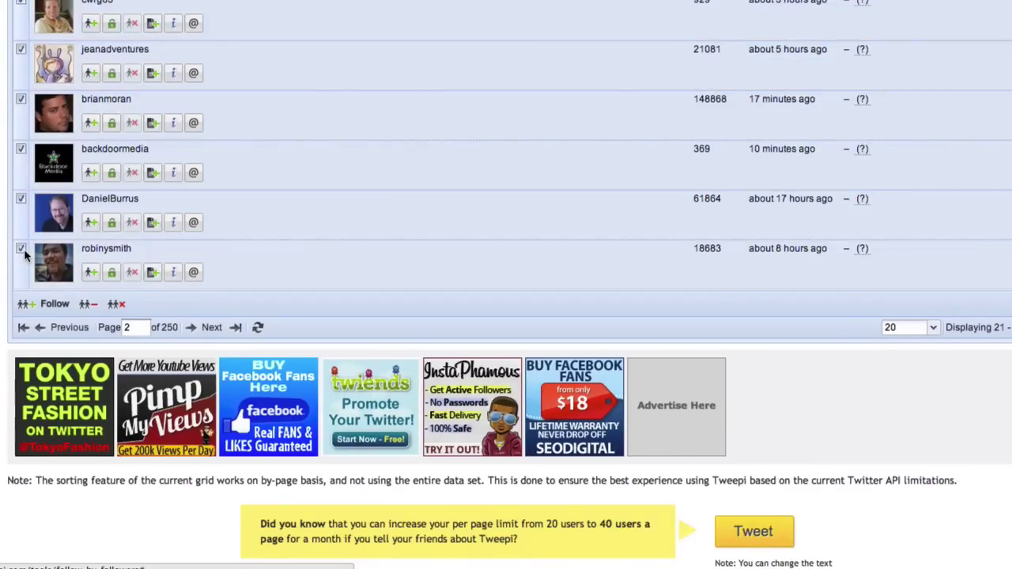
scroll(4, 289, "up", 15)
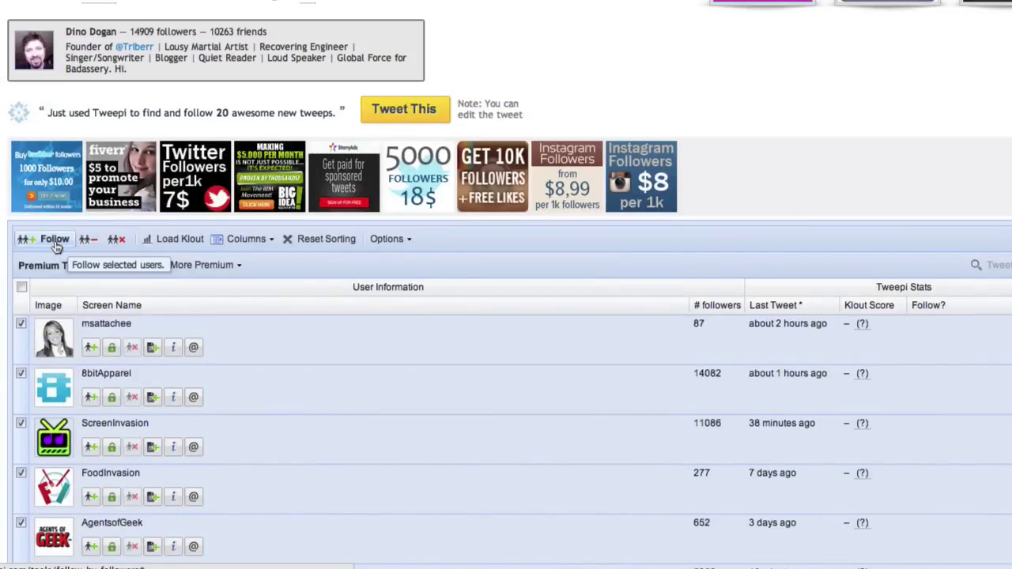
Follow the 20 selected page-2 accounts and check each row shows 'Last action: Followed'.
left_click(57, 246)
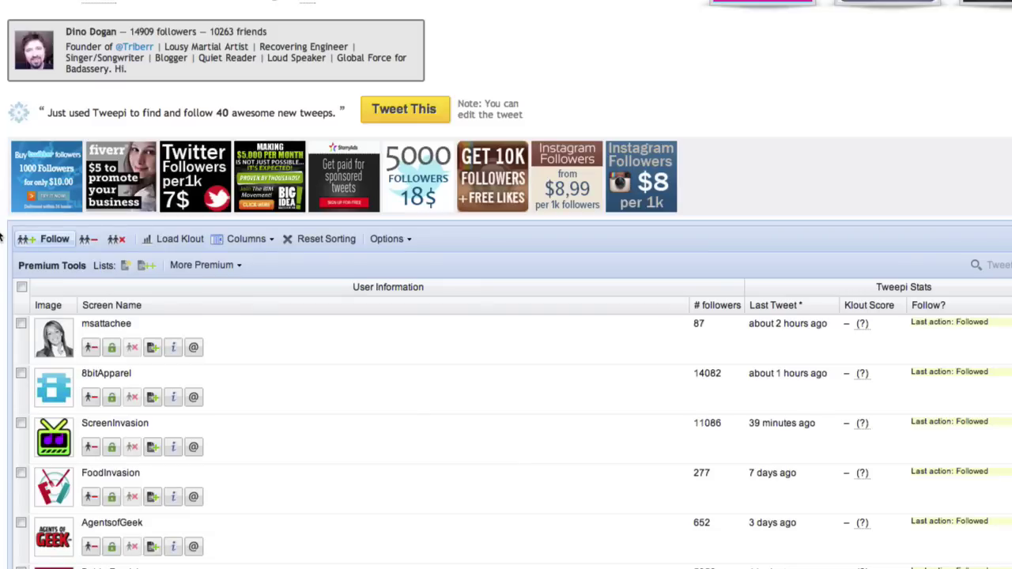
scroll(1, 234, "down", 5)
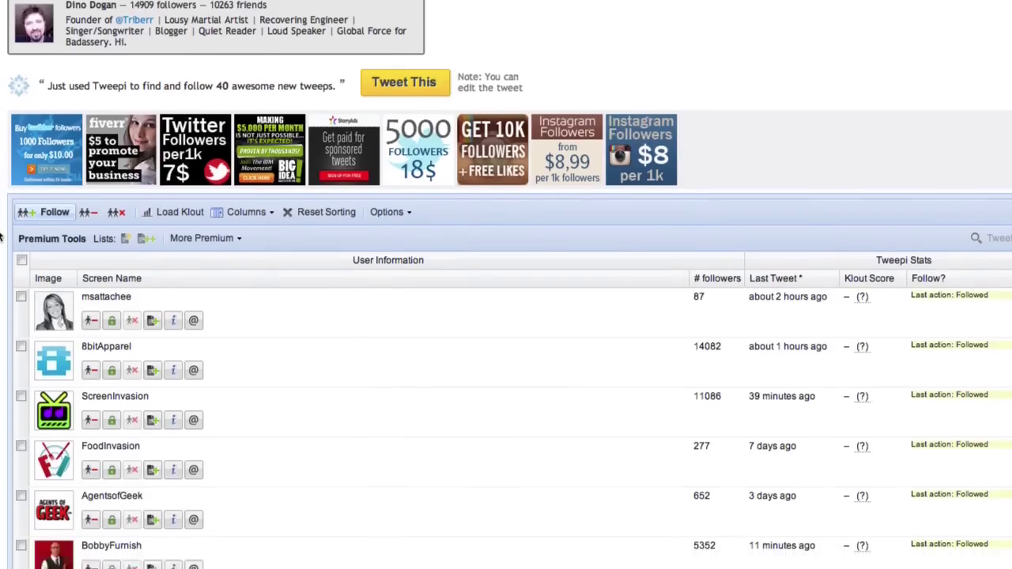
scroll(2, 235, "down", 2)
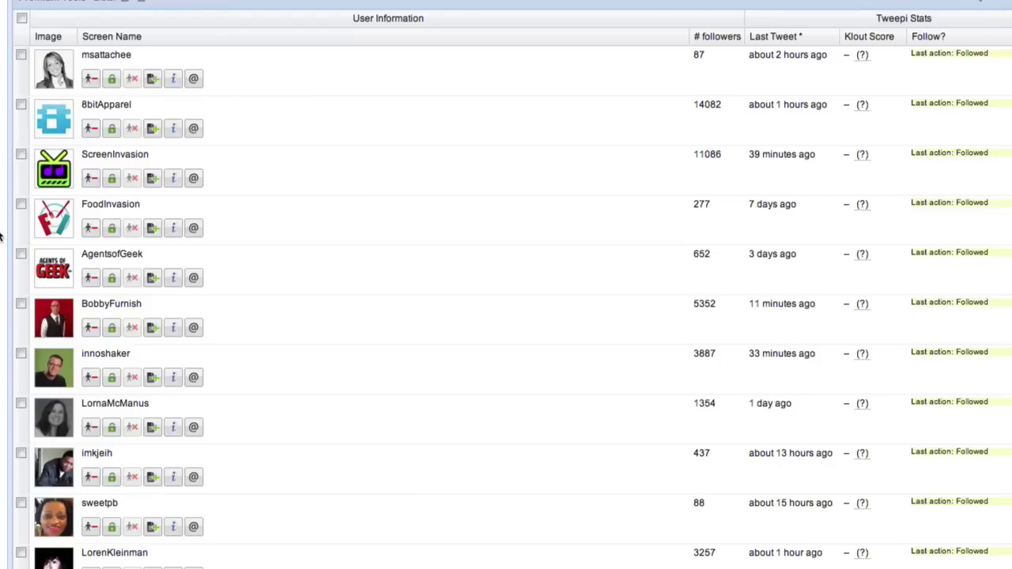
scroll(1, 235, "up", 2)
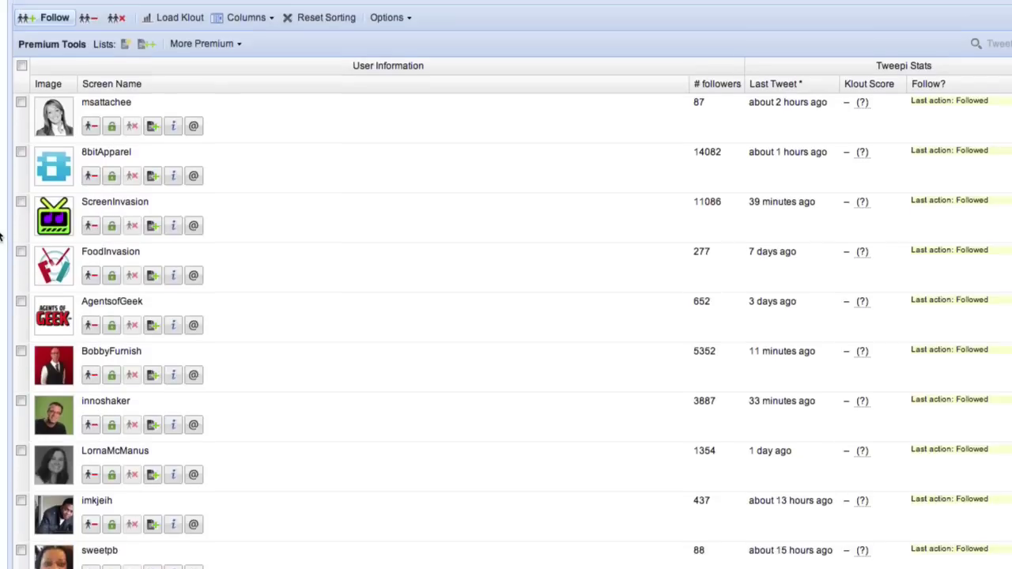
scroll(1, 235, "up", 3)
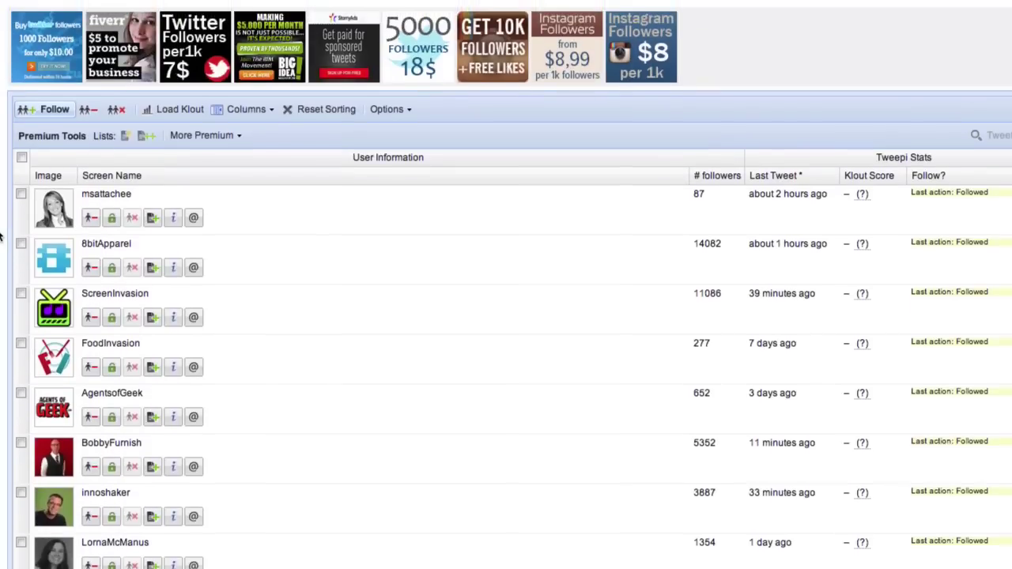